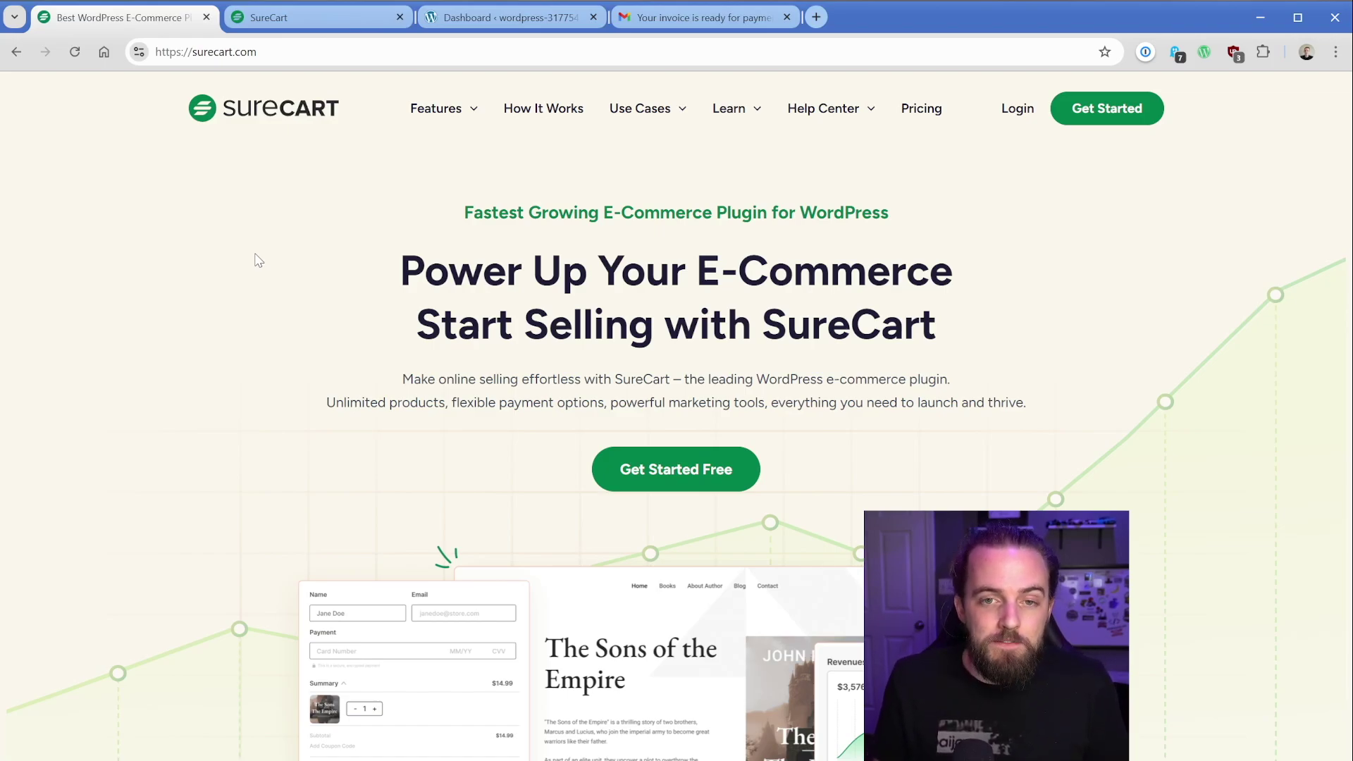
- Switch to the app.surecart.com Pulse dashboard for the HOA Sample Site
{"action": "left_click", "coordinate": [294, 13]}
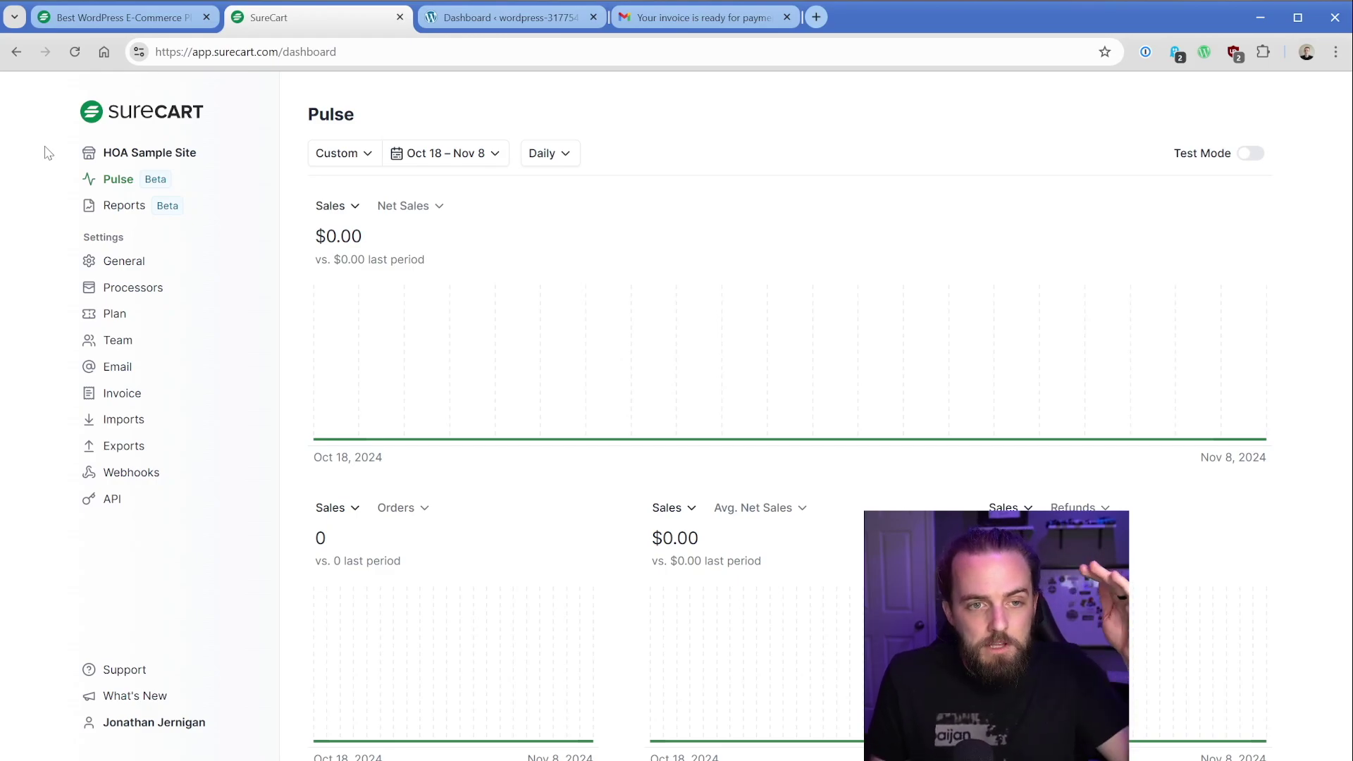
- Glance at the store list, then switch to WordPress's SureCart Overview showing $500 revenue and 1 order
{"action": "left_click", "coordinate": [113, 157]}
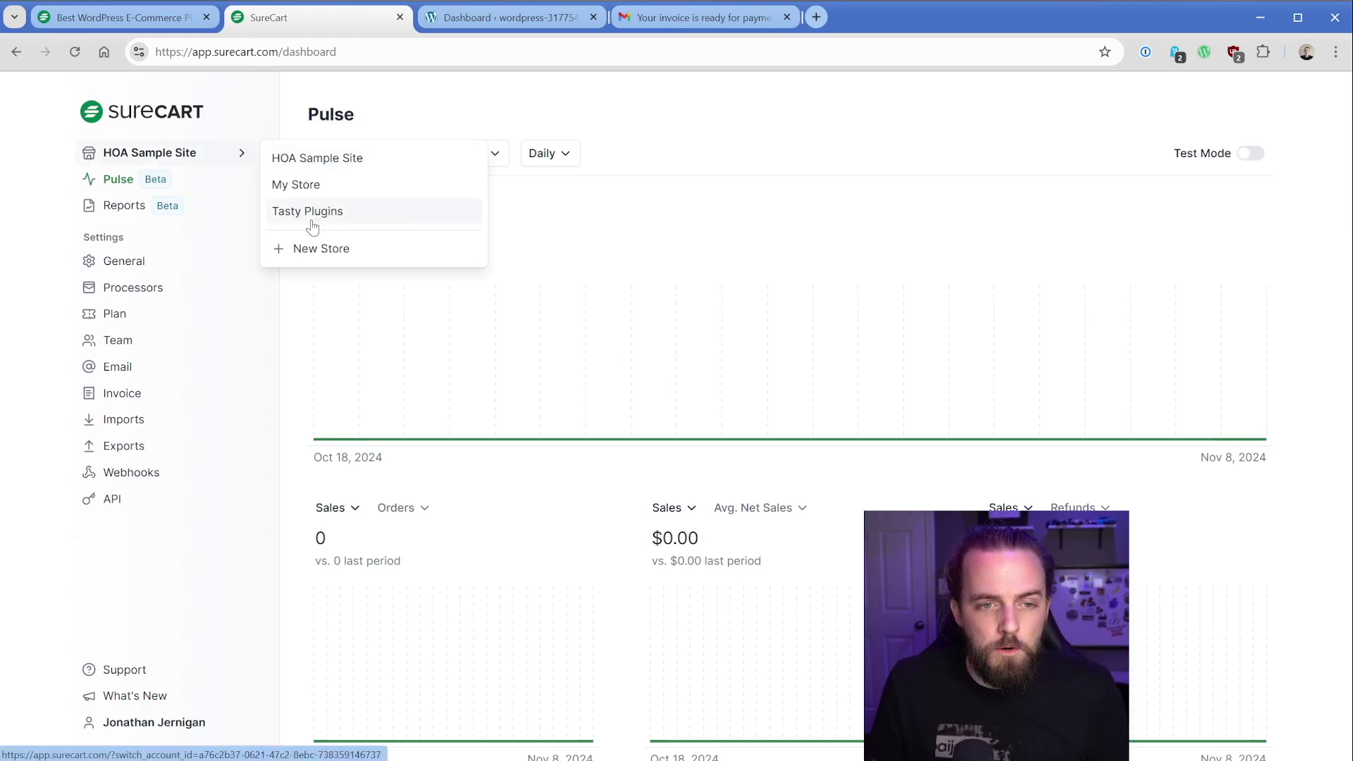
{"action": "left_click", "coordinate": [44, 292]}
{"action": "left_click", "coordinate": [466, 20]}
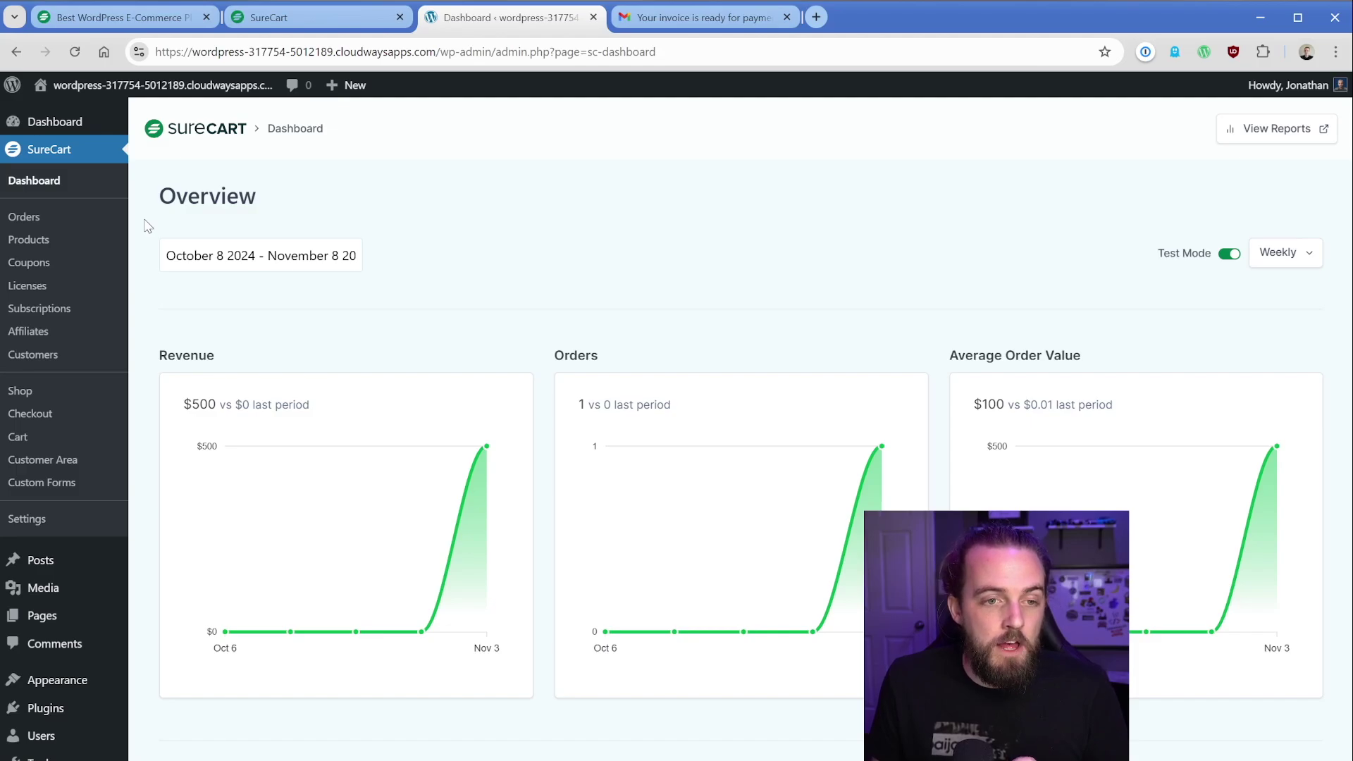
- Check the Assessment ($500) and Member Dues ($250) product prices, then open the Orders list
{"action": "left_click", "coordinate": [49, 224]}
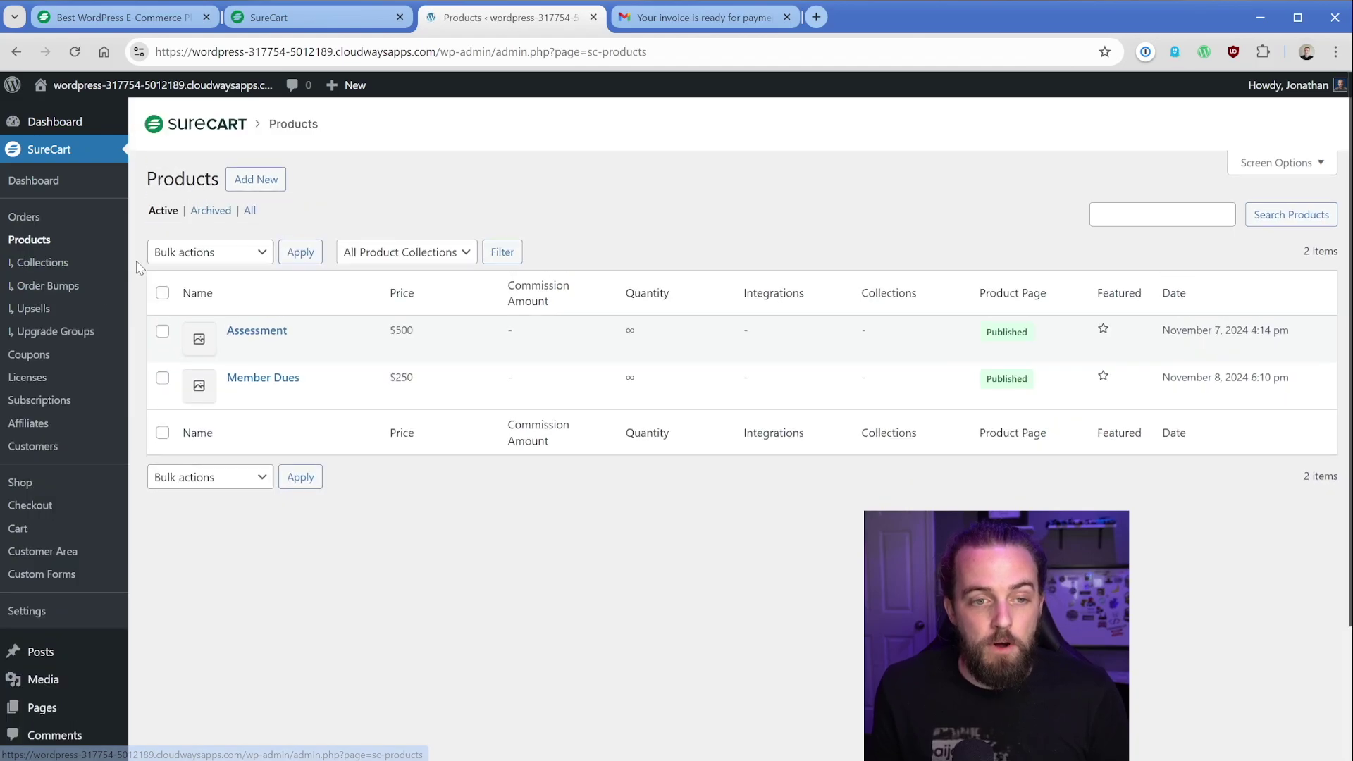
{"action": "mouse_move", "coordinate": [296, 339]}
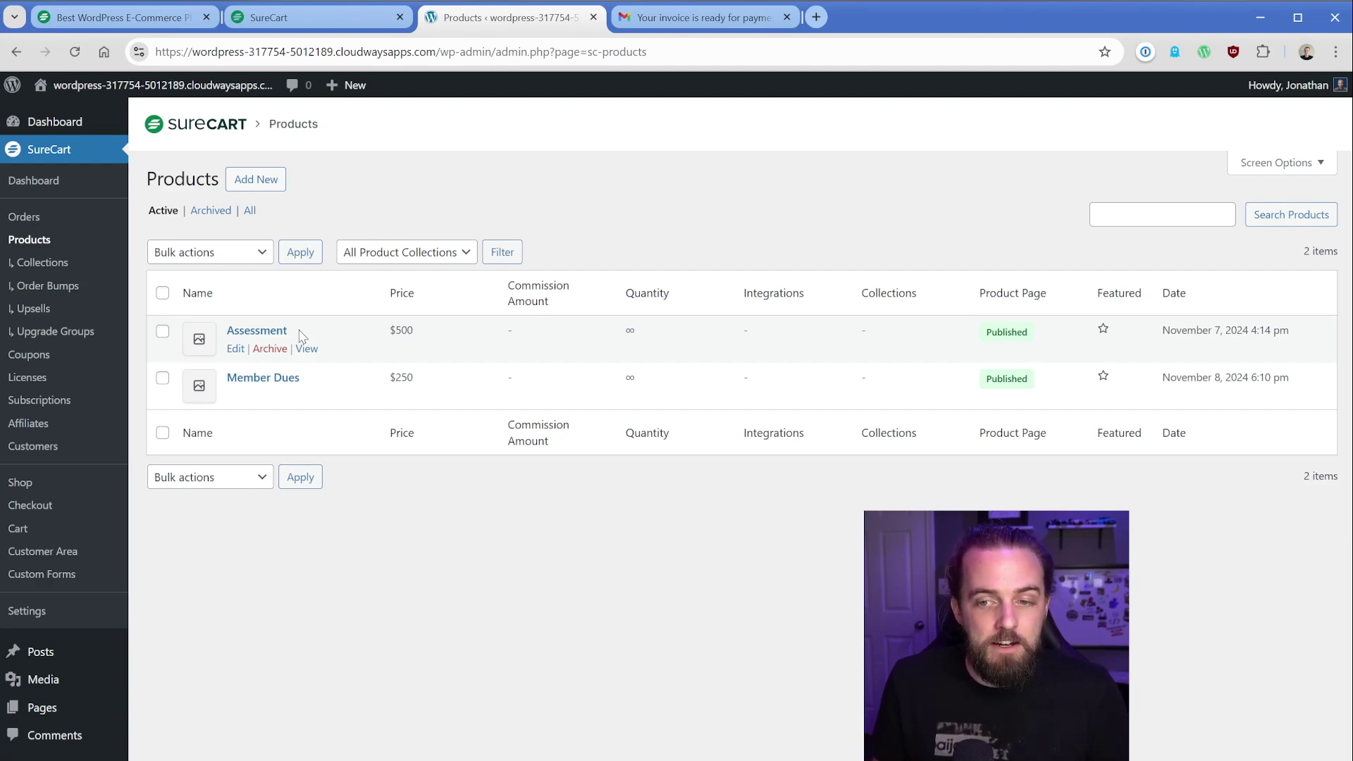
{"action": "left_click_drag", "start_coordinate": [387, 330], "coordinate": [420, 334]}
{"action": "left_click", "coordinate": [421, 333]}
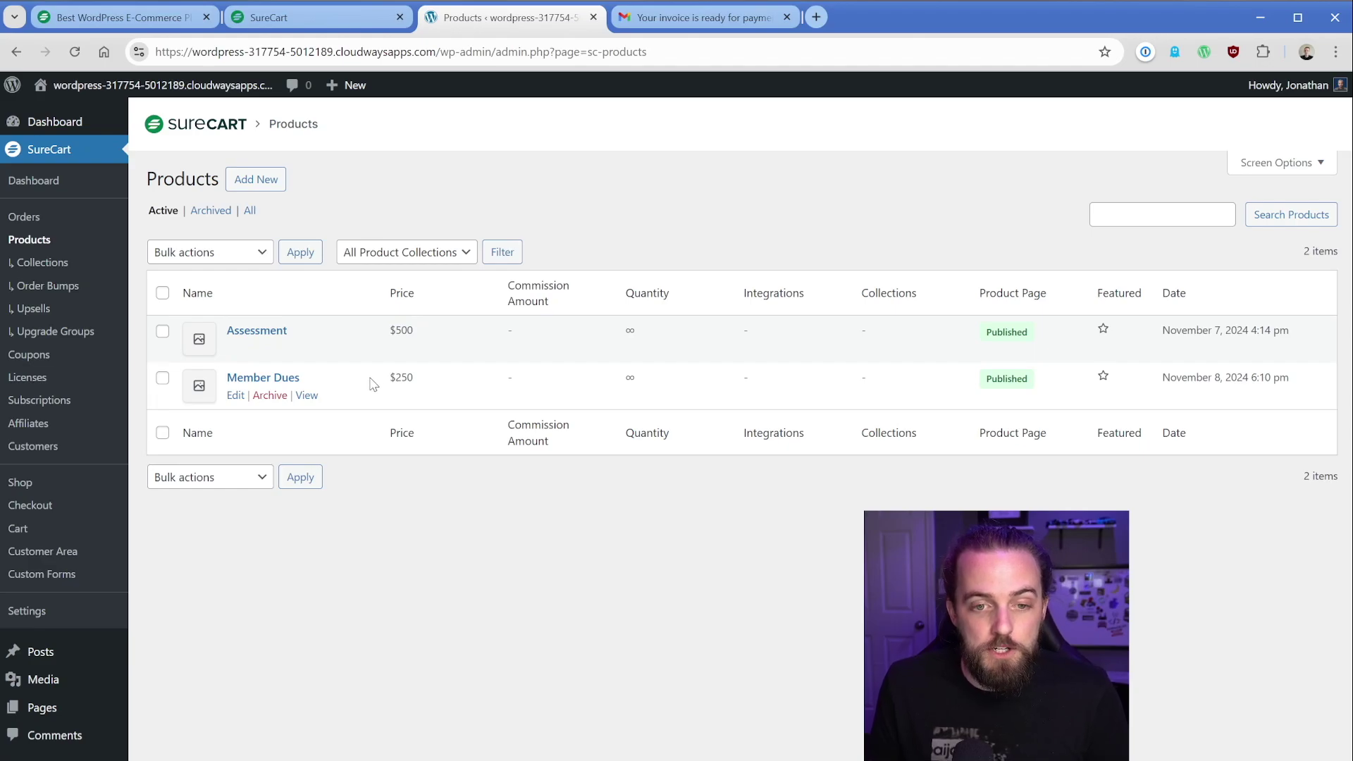
{"action": "left_click_drag", "start_coordinate": [390, 382], "coordinate": [417, 381]}
{"action": "left_click", "coordinate": [420, 381]}
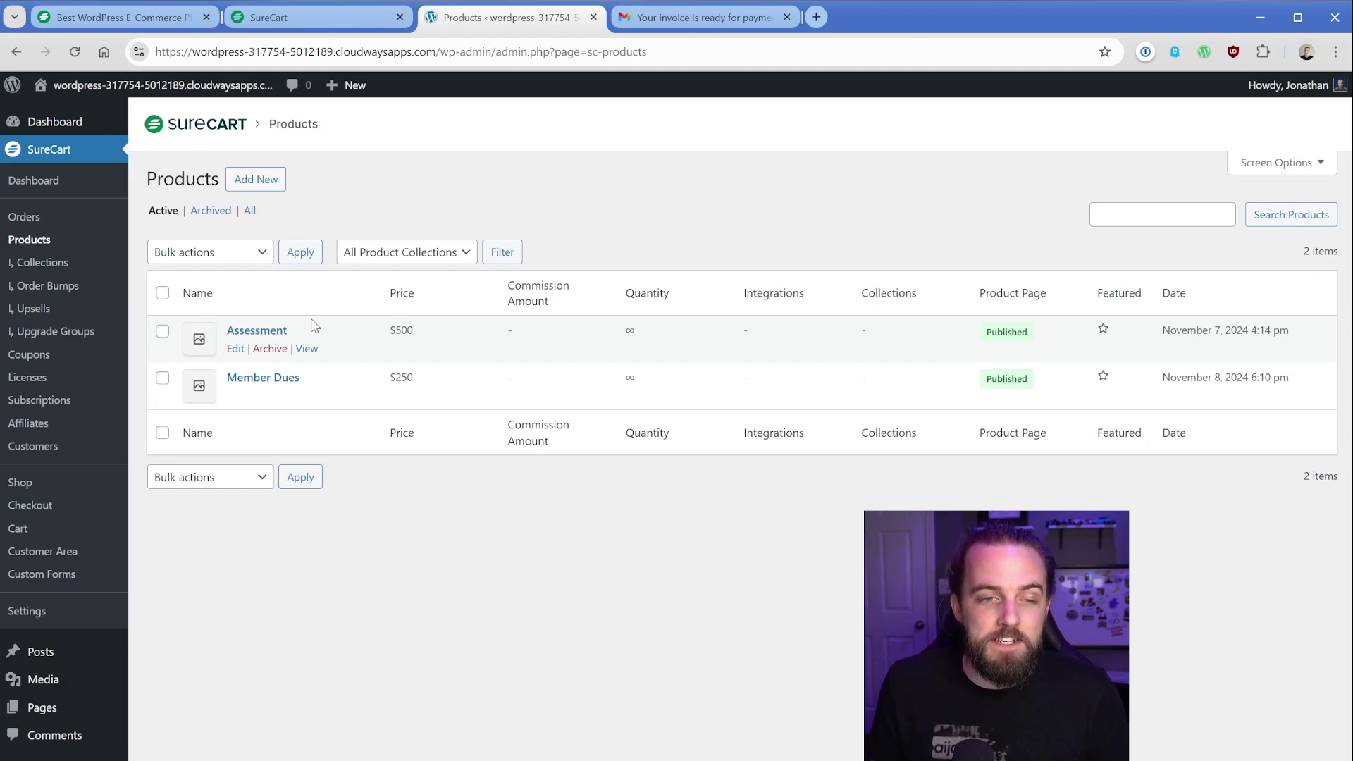
{"action": "left_click", "coordinate": [44, 221]}
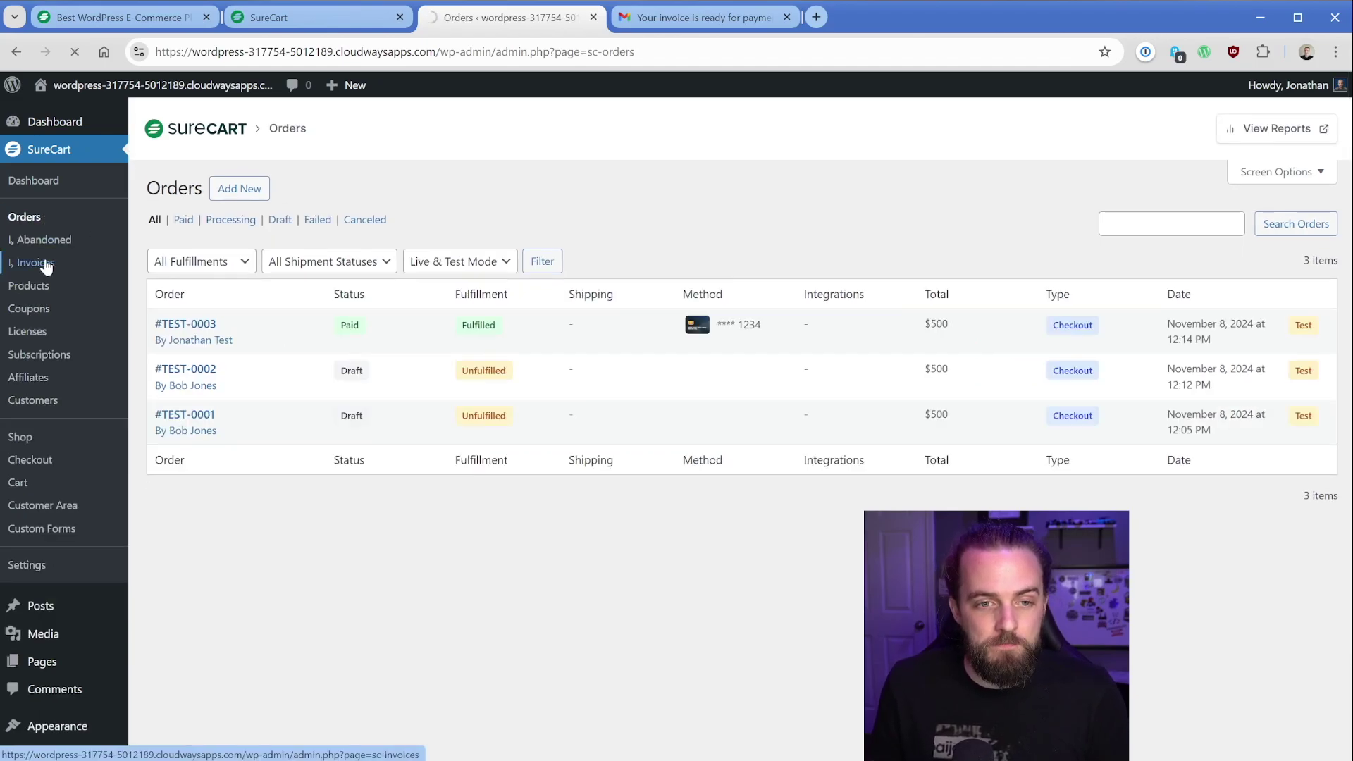
- Start a new invoice with the $500 Assessment price and select the customer to bill
{"action": "left_click", "coordinate": [293, 181]}
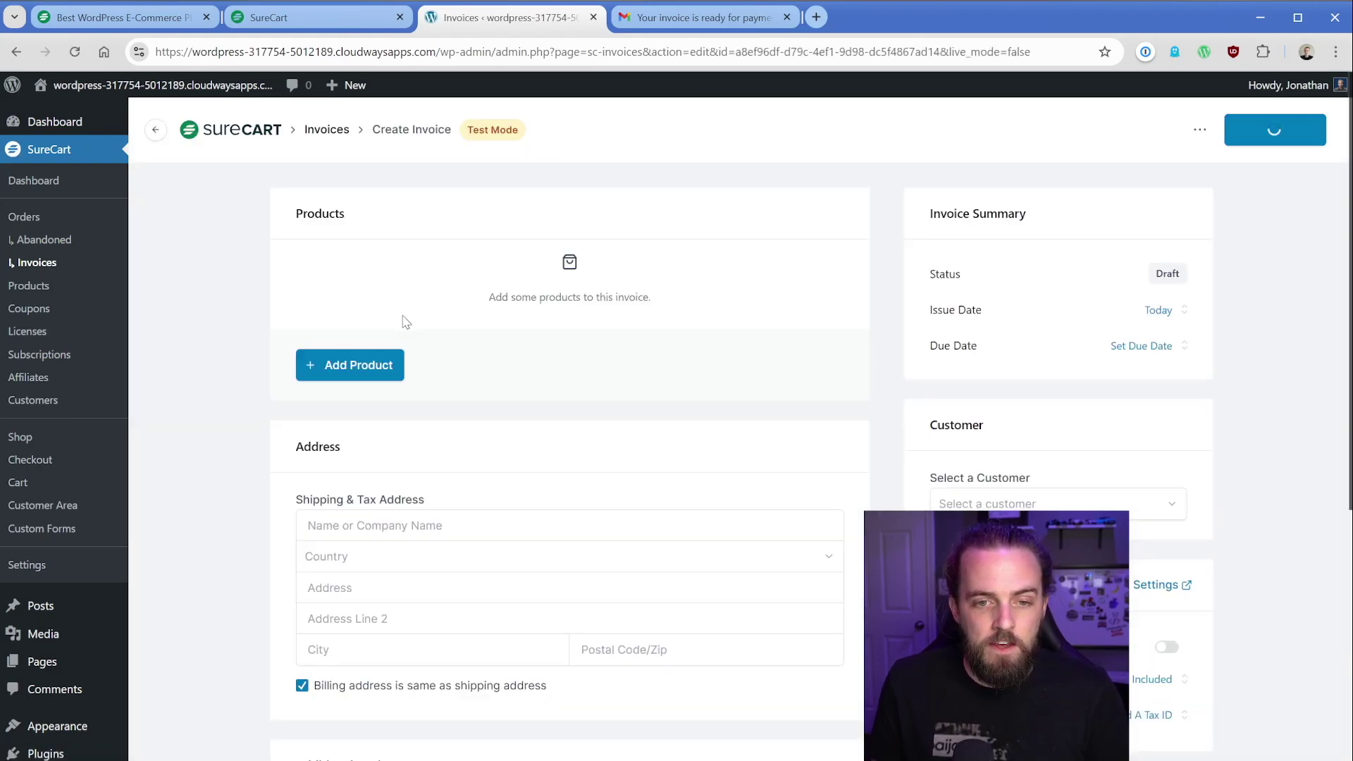
{"action": "left_click", "coordinate": [352, 365]}
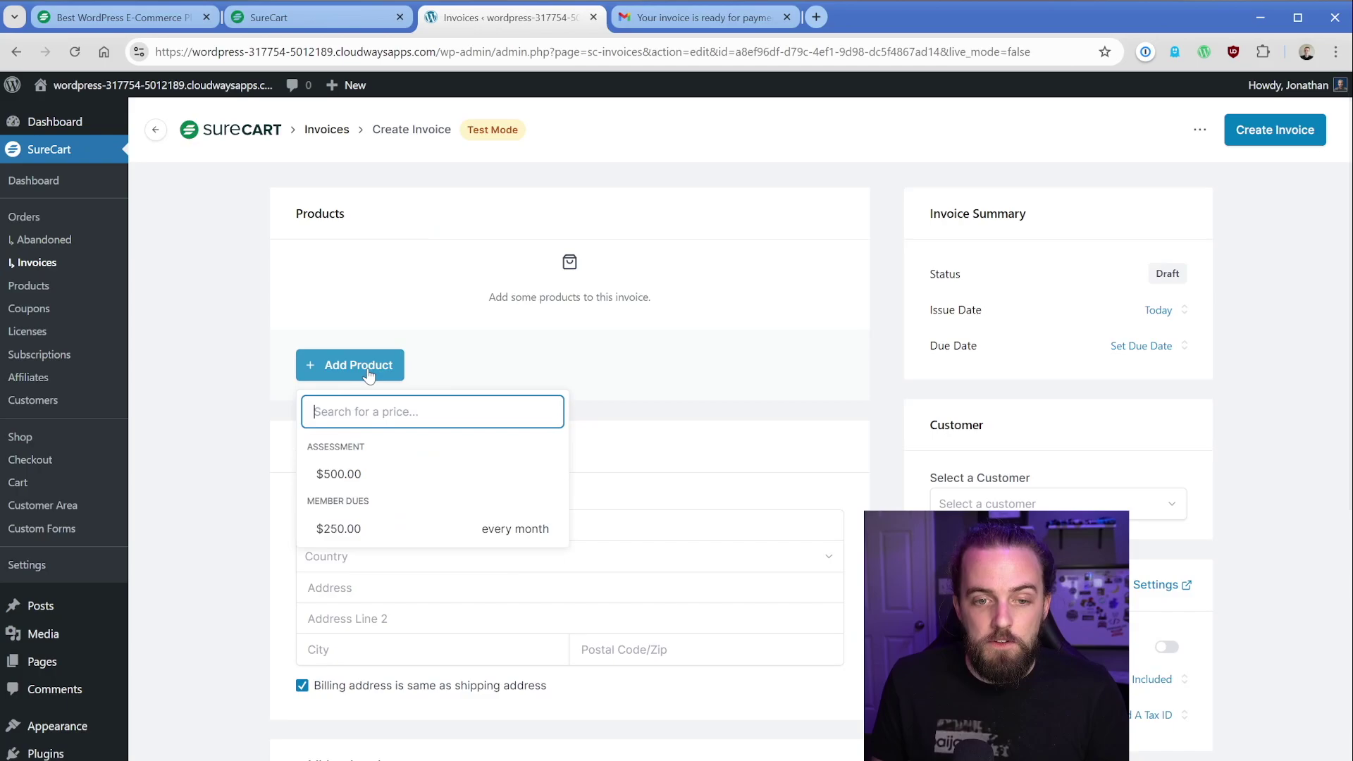
{"action": "left_click", "coordinate": [356, 474]}
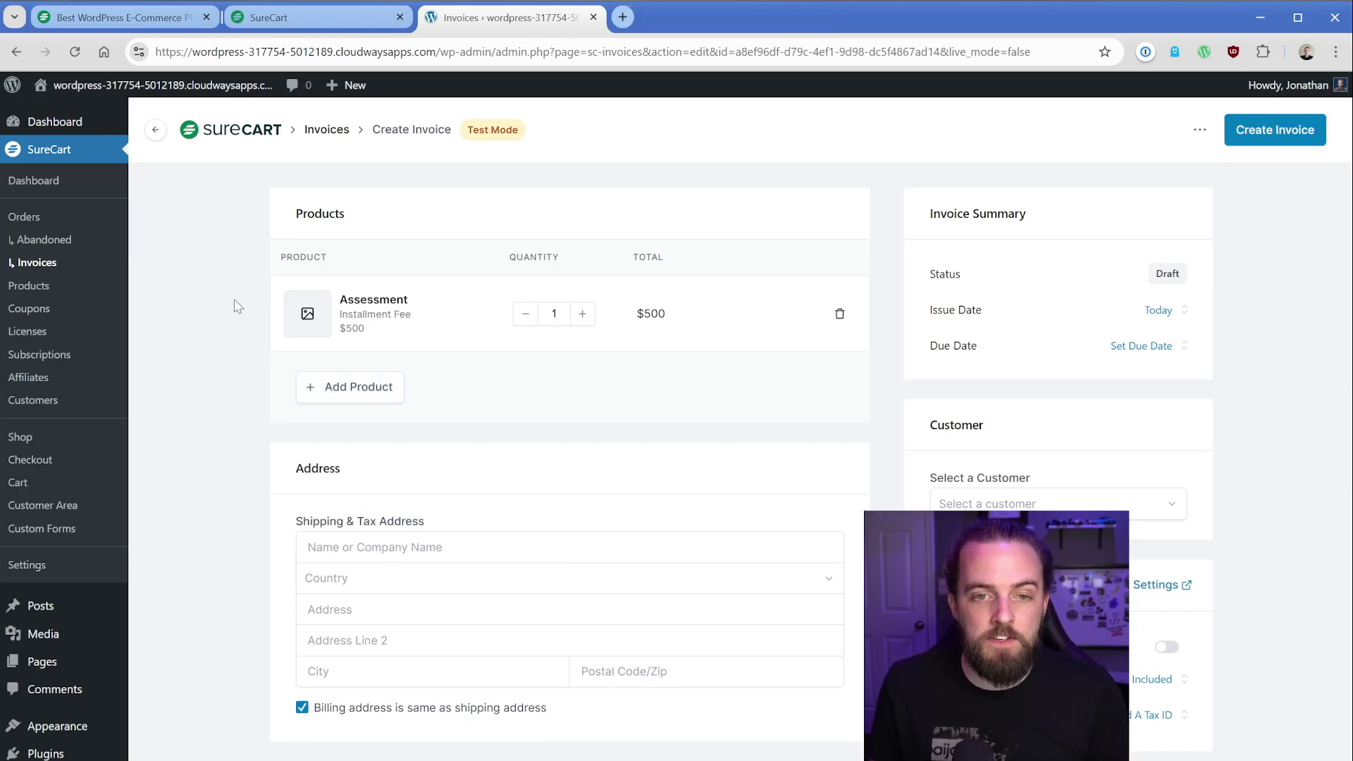
{"action": "scroll", "coordinate": [888, 359], "scroll_direction": "down", "scroll_amount": 3}
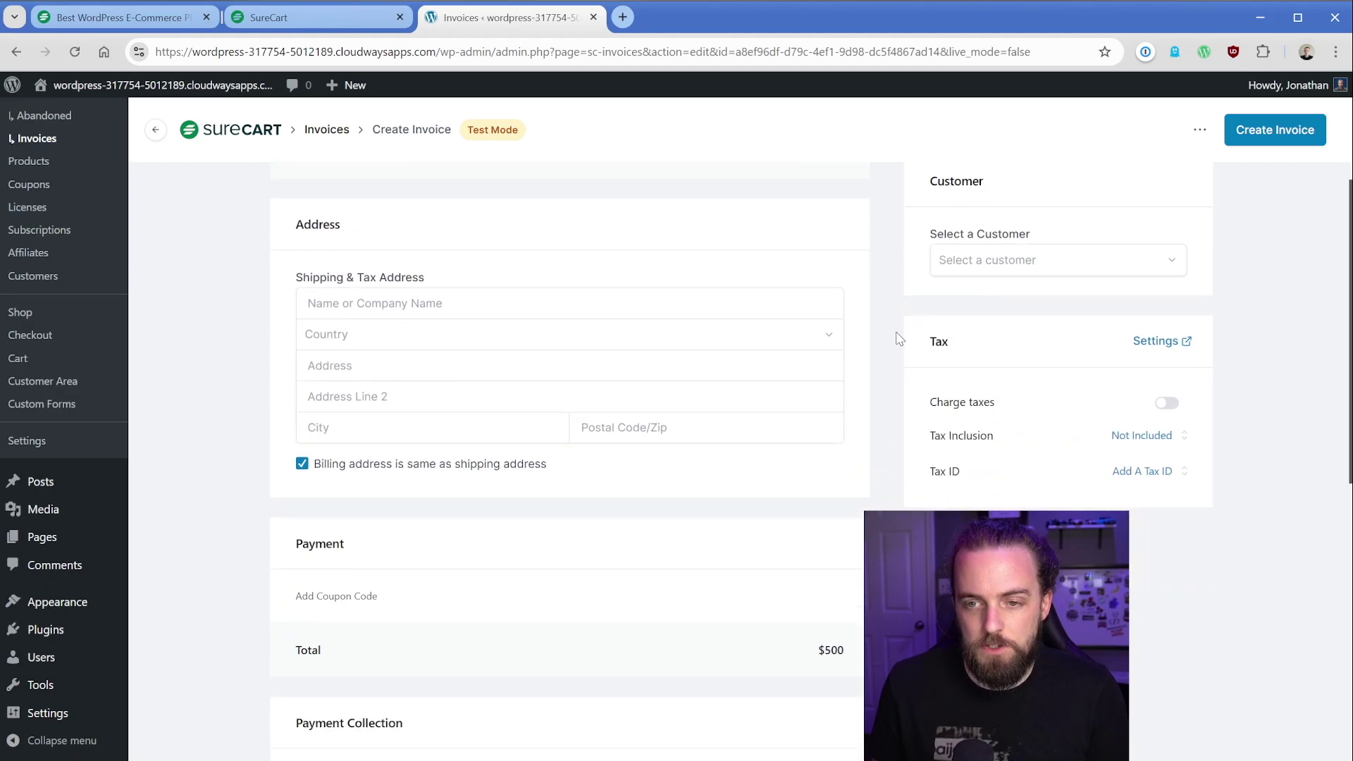
{"action": "left_click", "coordinate": [1019, 274]}
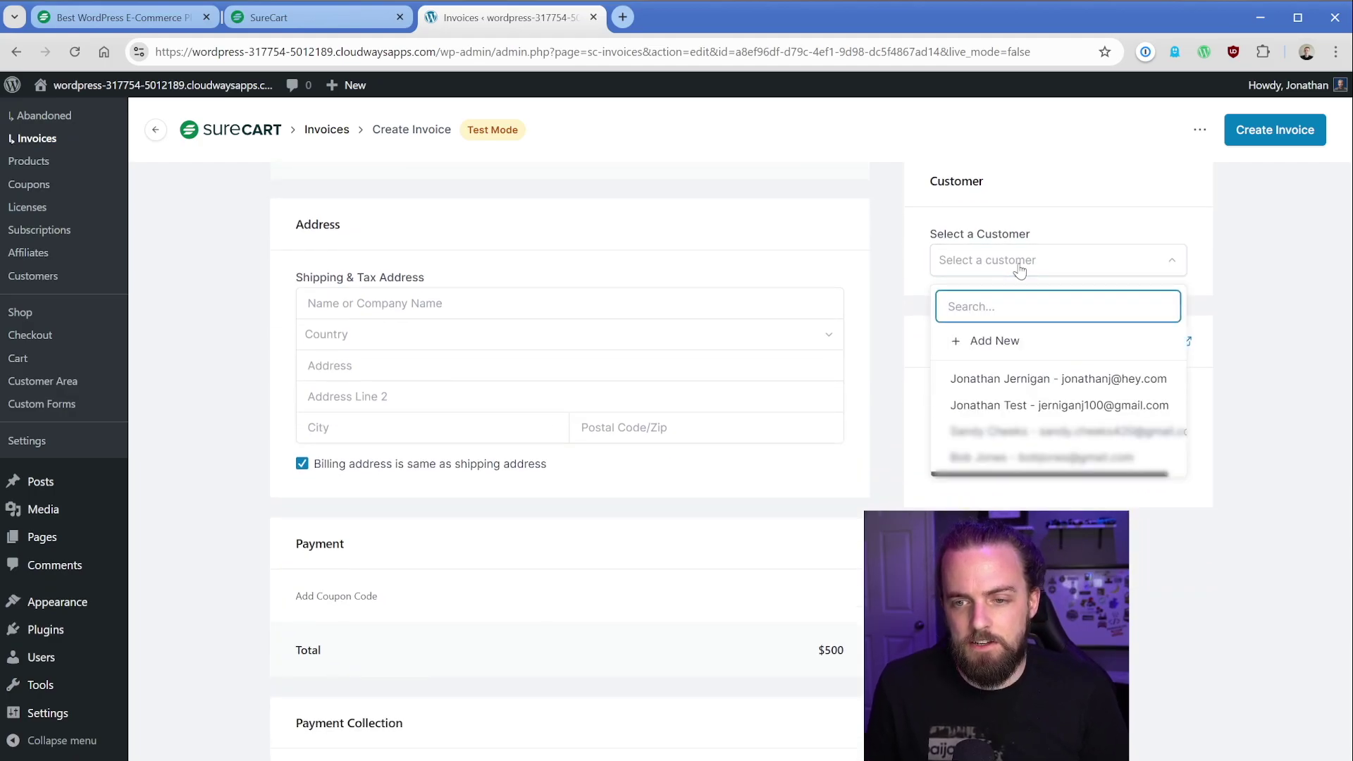
{"action": "left_click", "coordinate": [994, 378]}
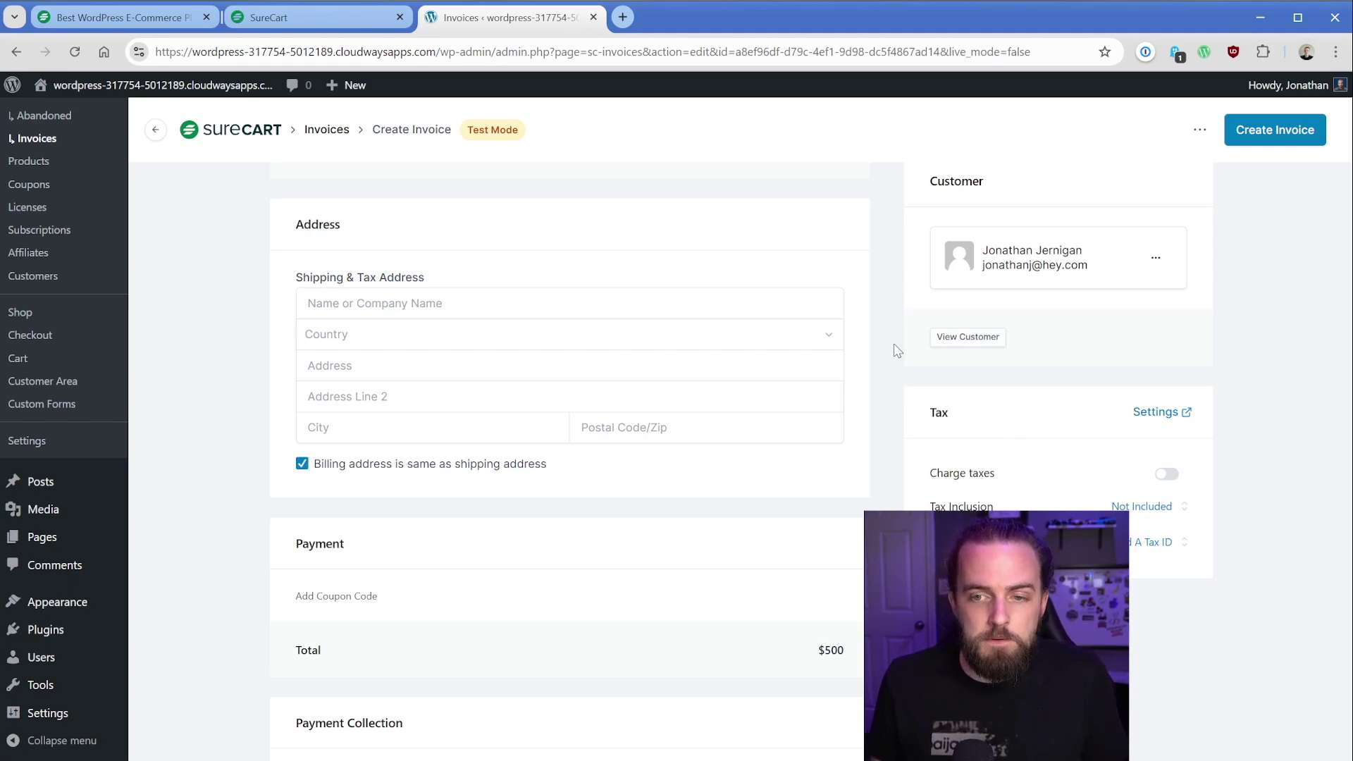
- Review the invoice options and switch payment collection to autocharging the customer
{"action": "scroll", "coordinate": [897, 351], "scroll_direction": "up", "scroll_amount": 3}
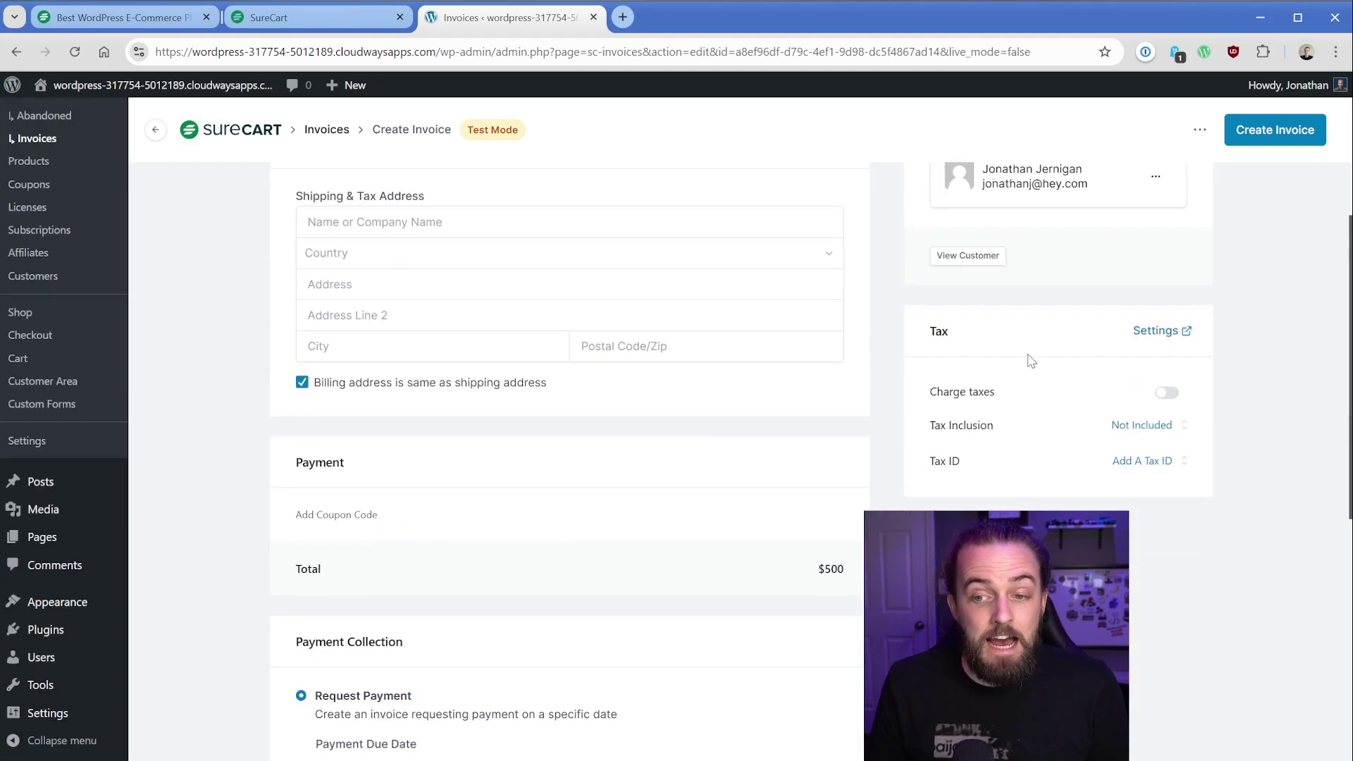
{"action": "scroll", "coordinate": [1032, 360], "scroll_direction": "down", "scroll_amount": 1}
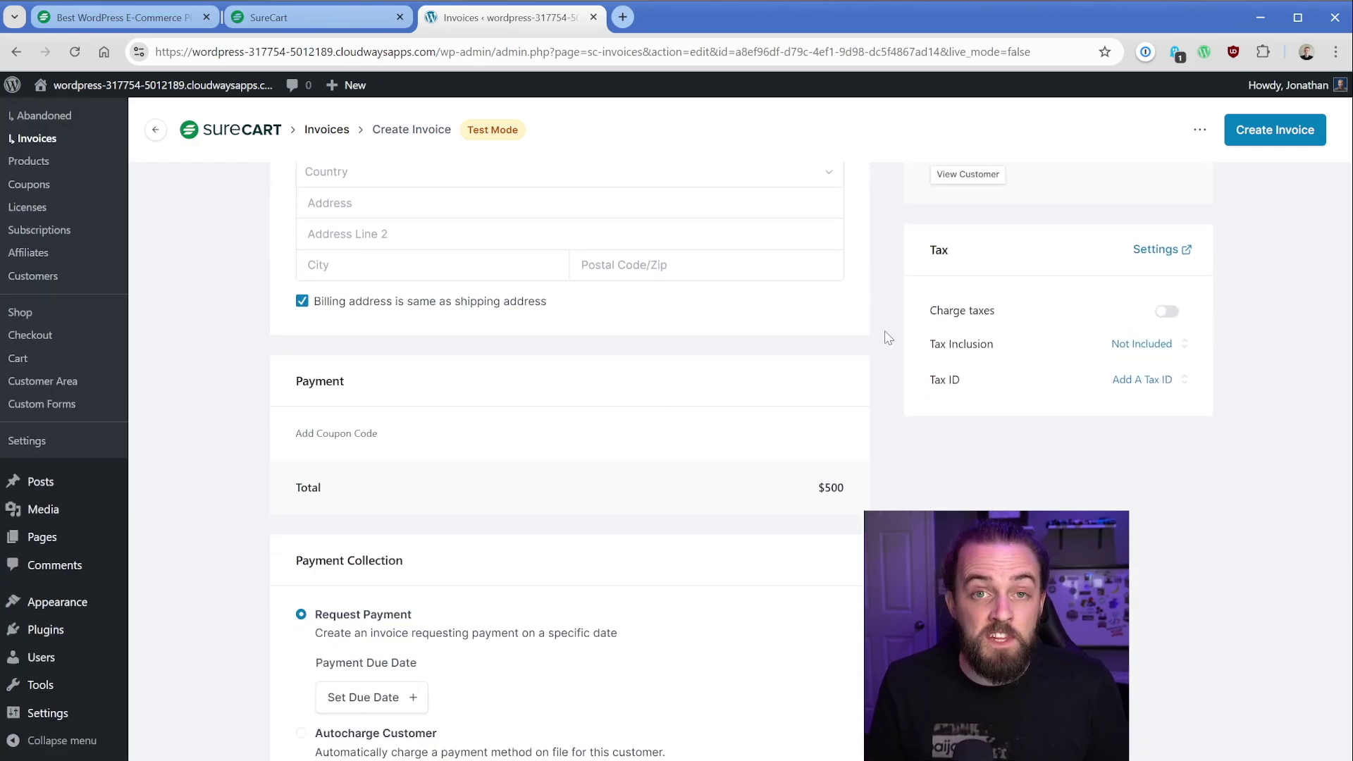
{"action": "scroll", "coordinate": [243, 381], "scroll_direction": "down", "scroll_amount": 5}
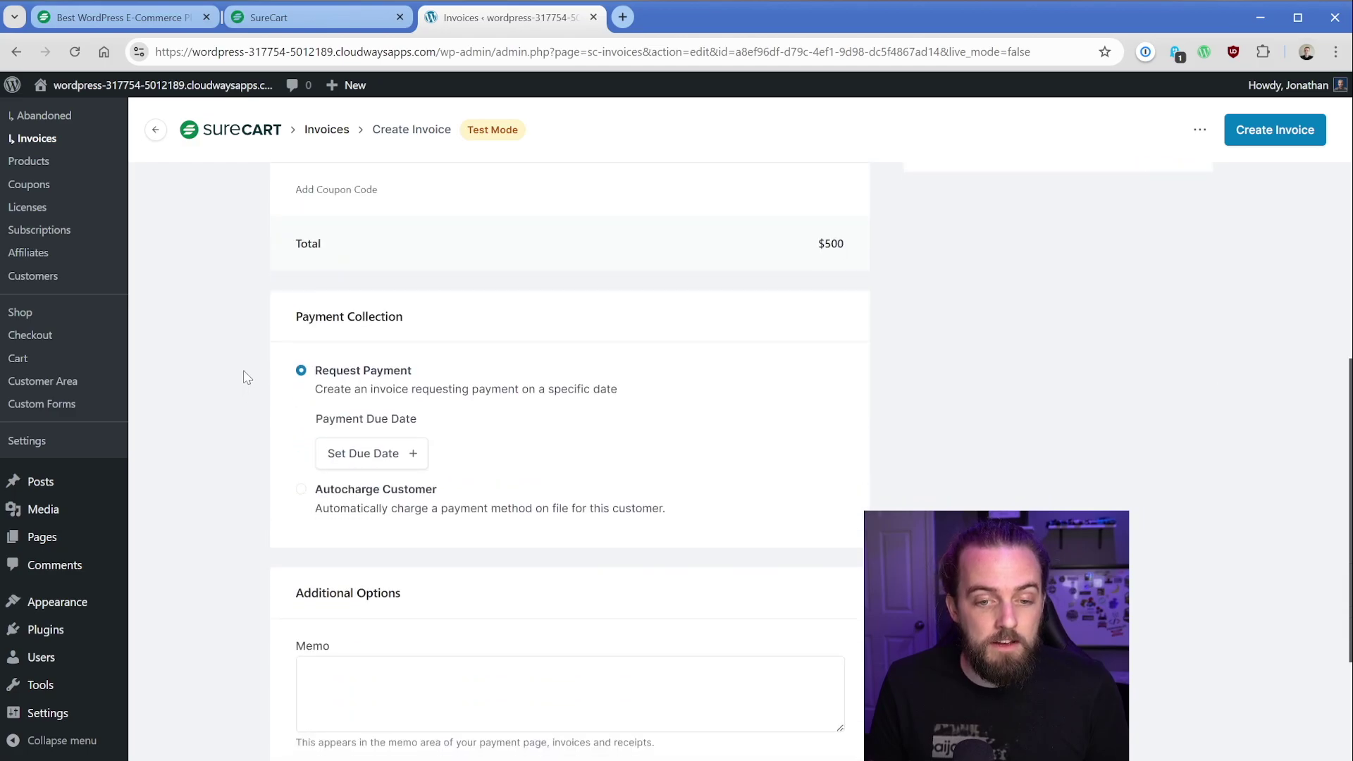
{"action": "scroll", "coordinate": [241, 328], "scroll_direction": "up", "scroll_amount": 1}
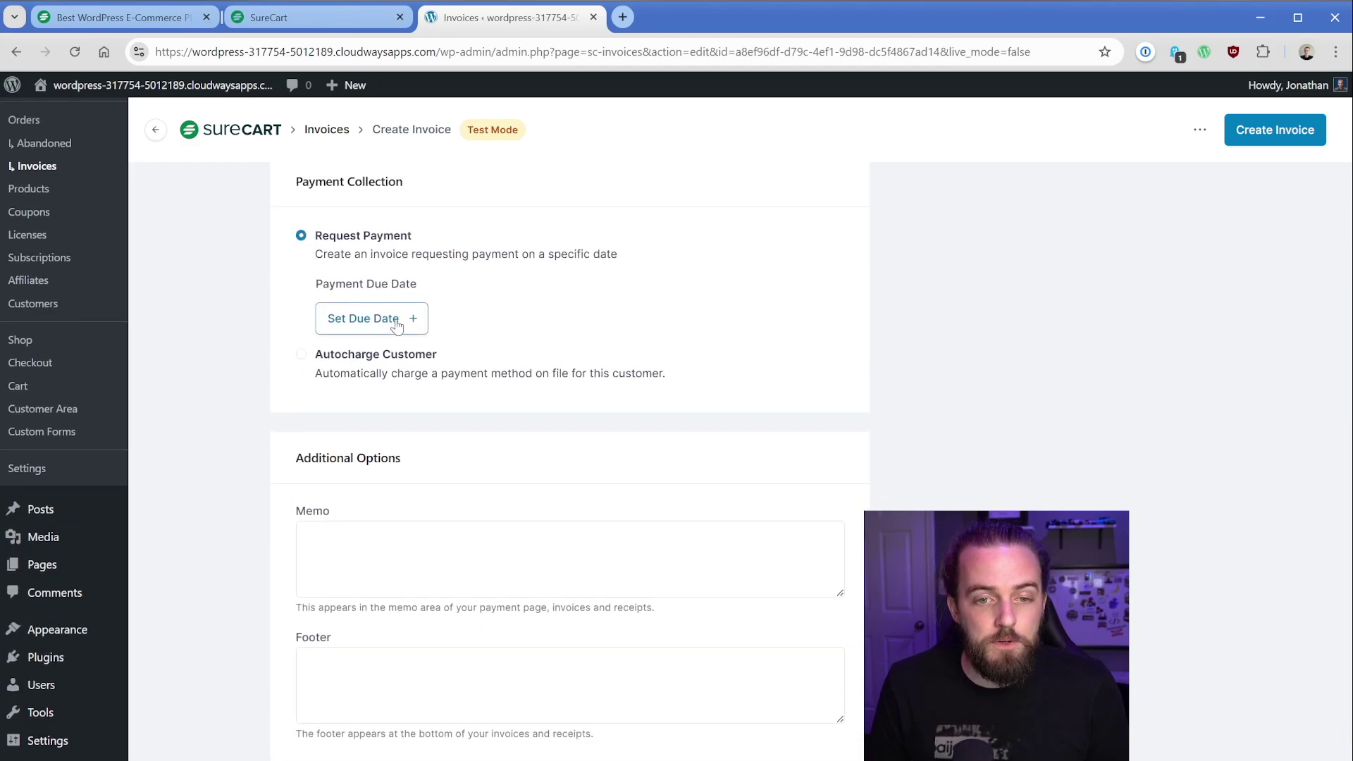
{"action": "left_click", "coordinate": [359, 360]}
{"action": "scroll", "coordinate": [229, 342], "scroll_direction": "down", "scroll_amount": 1}
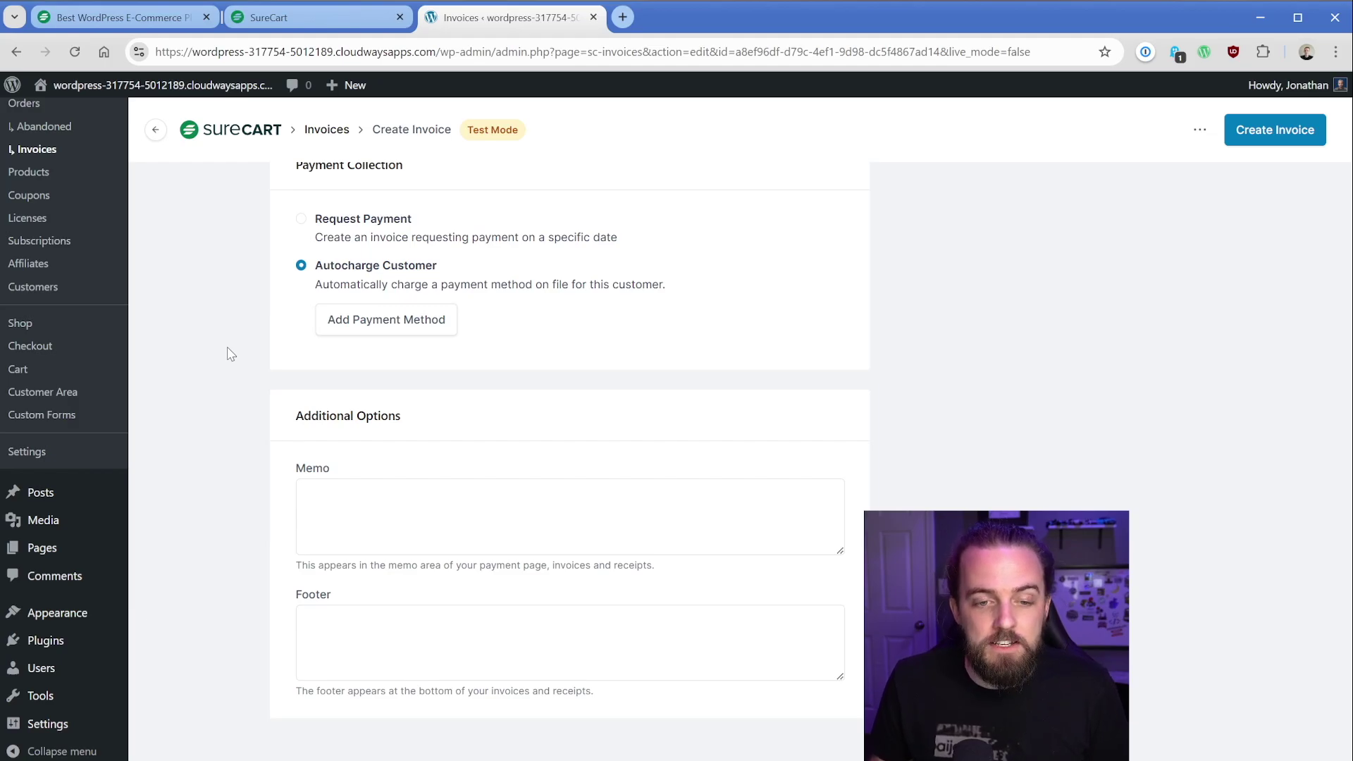
{"action": "scroll", "coordinate": [980, 510], "scroll_direction": "up", "scroll_amount": 5}
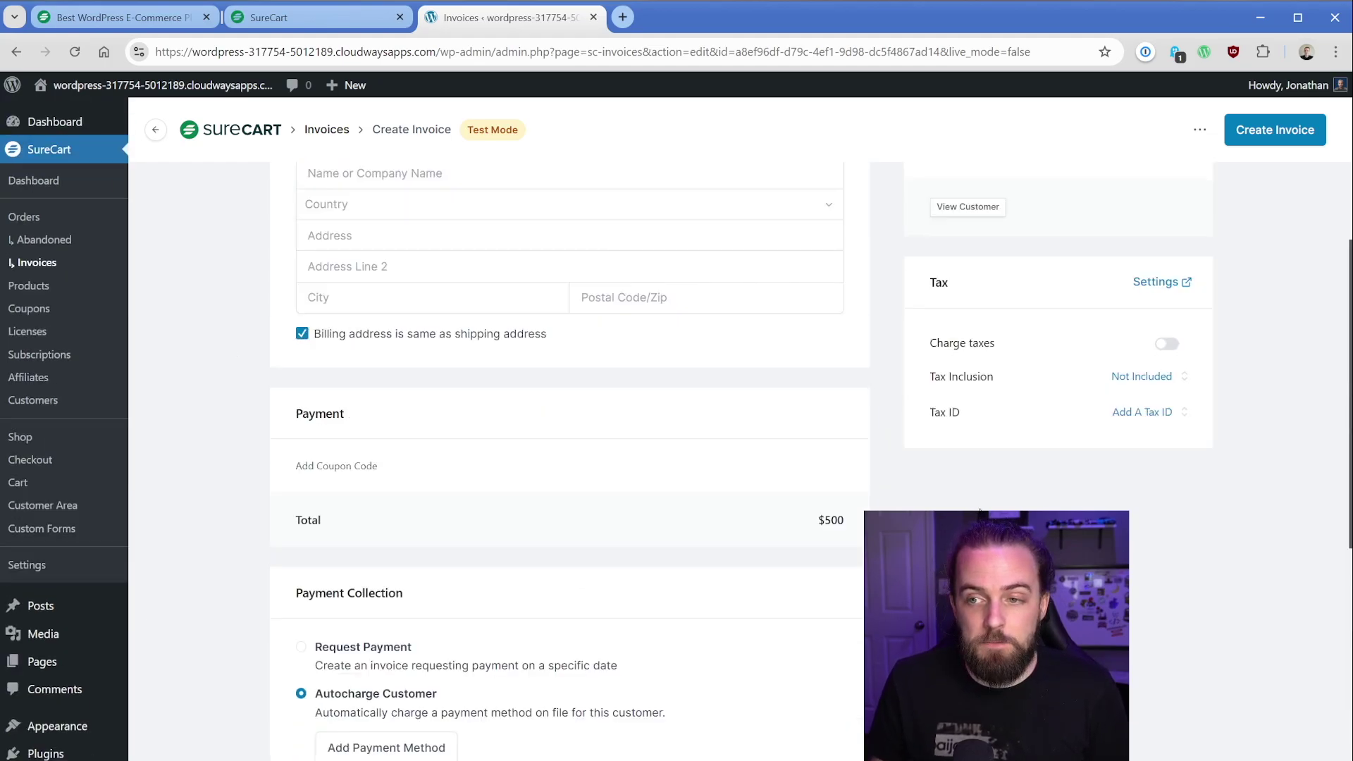
{"action": "scroll", "coordinate": [980, 510], "scroll_direction": "up", "scroll_amount": 3}
- Switch back to requesting payment due Nov 15, 2024, then create the invoice and email it
{"action": "left_click", "coordinate": [1255, 133]}
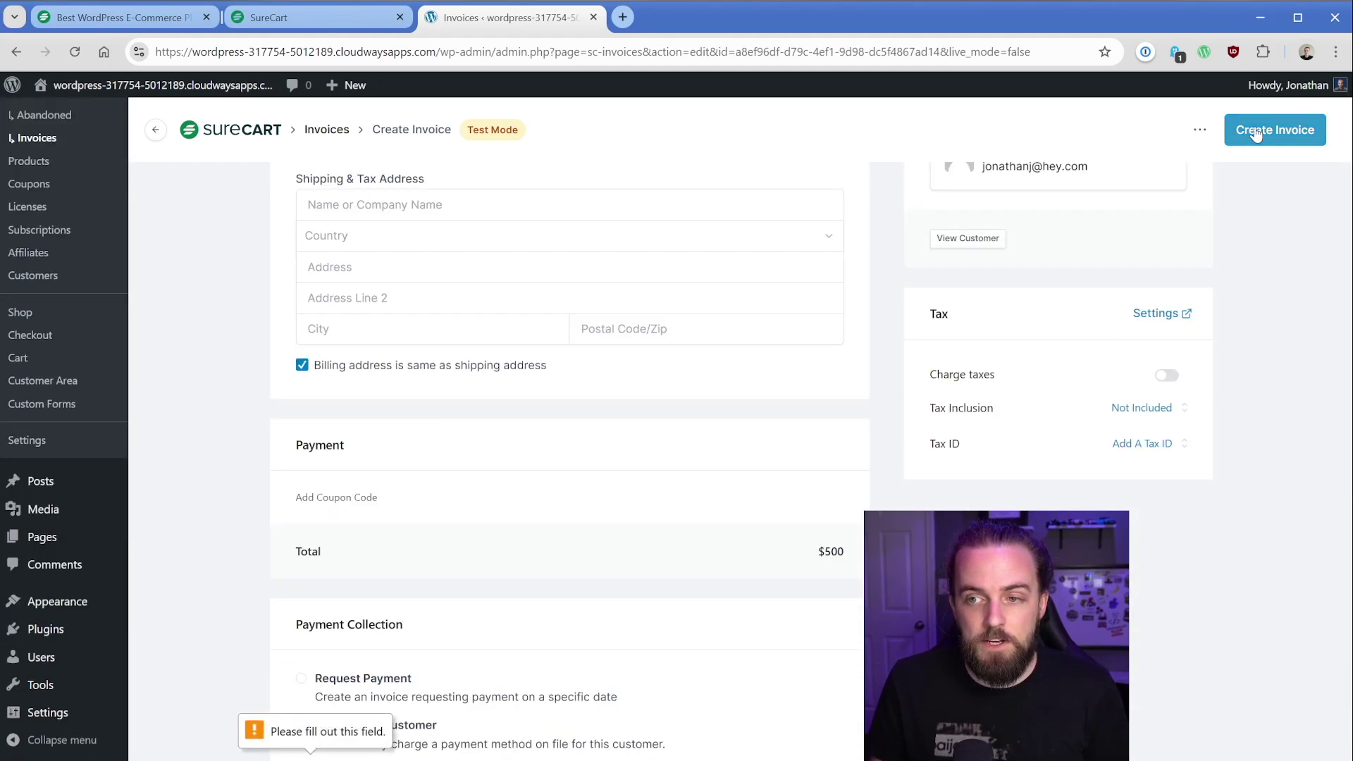
{"action": "scroll", "coordinate": [776, 282], "scroll_direction": "down", "scroll_amount": 5}
{"action": "left_click", "coordinate": [363, 251]}
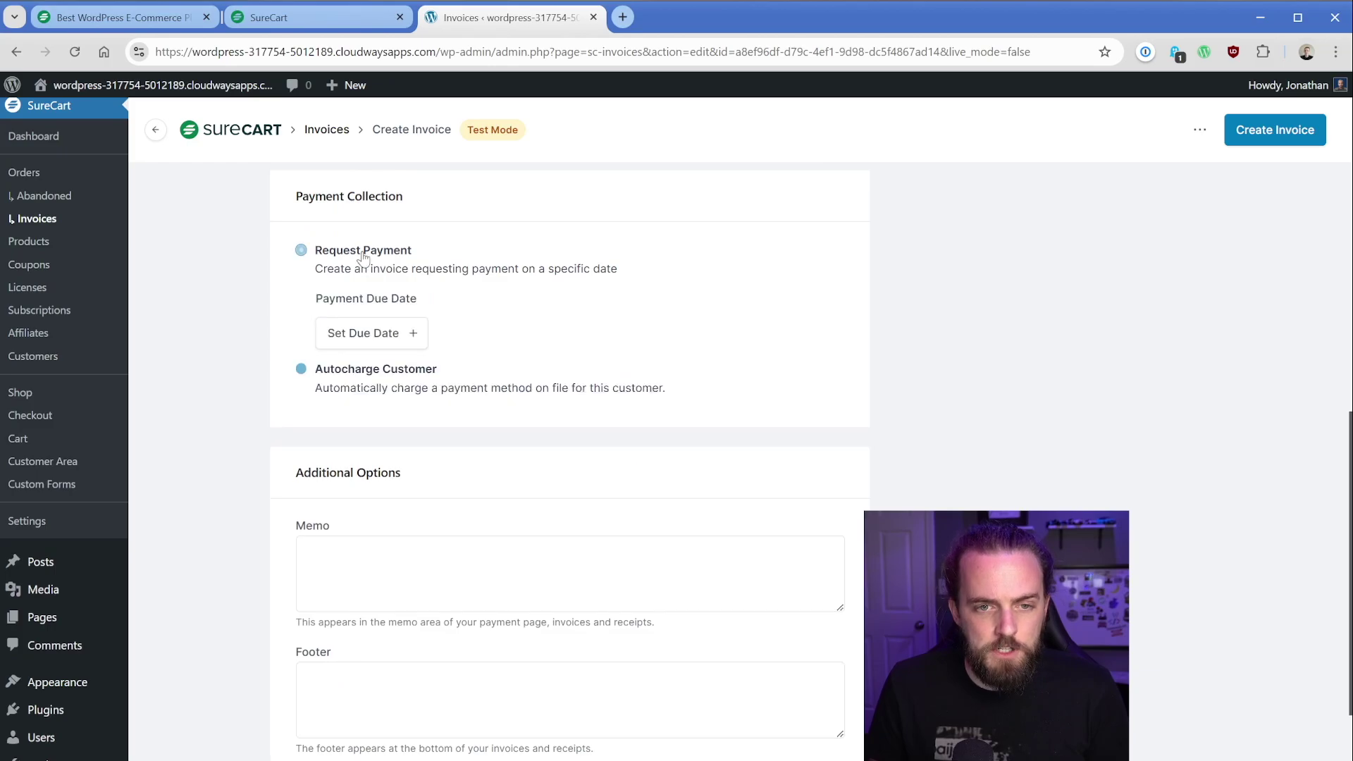
{"action": "left_click", "coordinate": [413, 334]}
{"action": "left_click", "coordinate": [485, 542]}
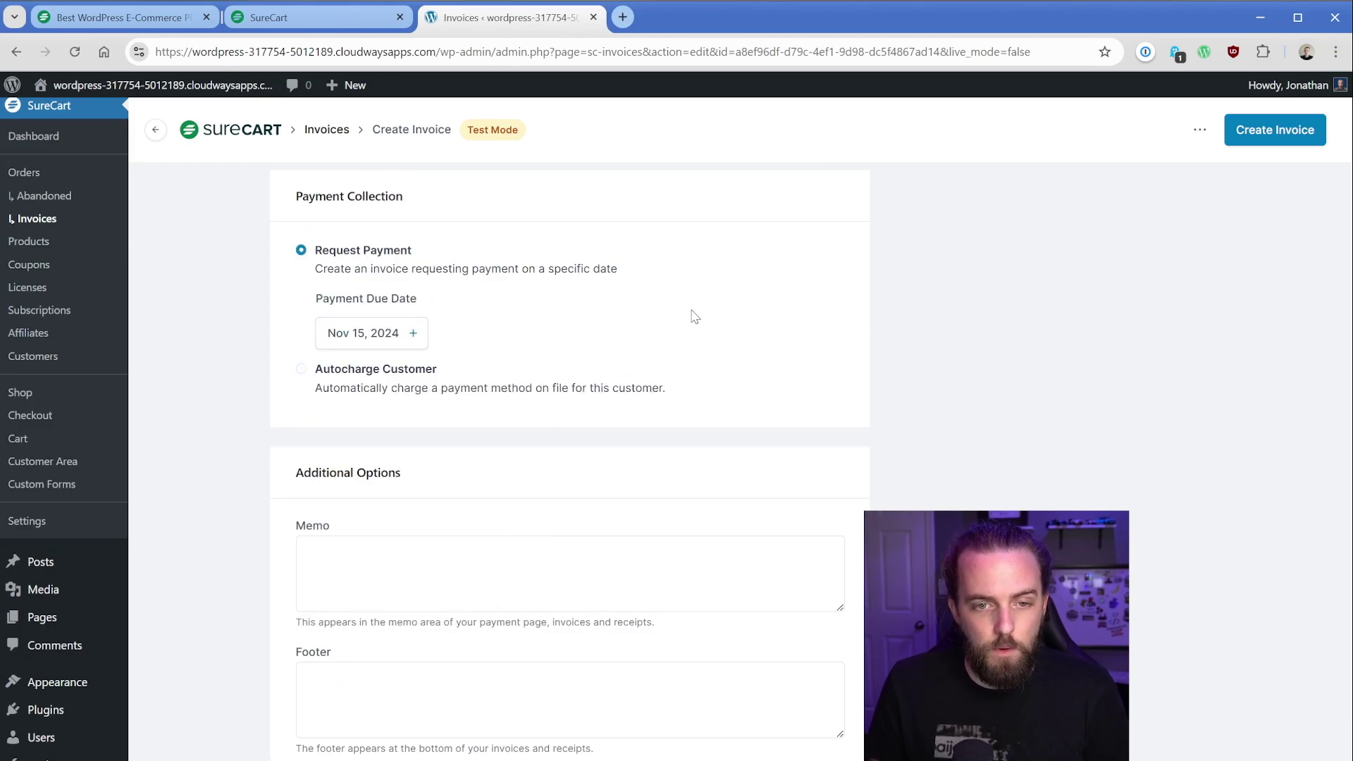
{"action": "left_click", "coordinate": [1272, 135]}
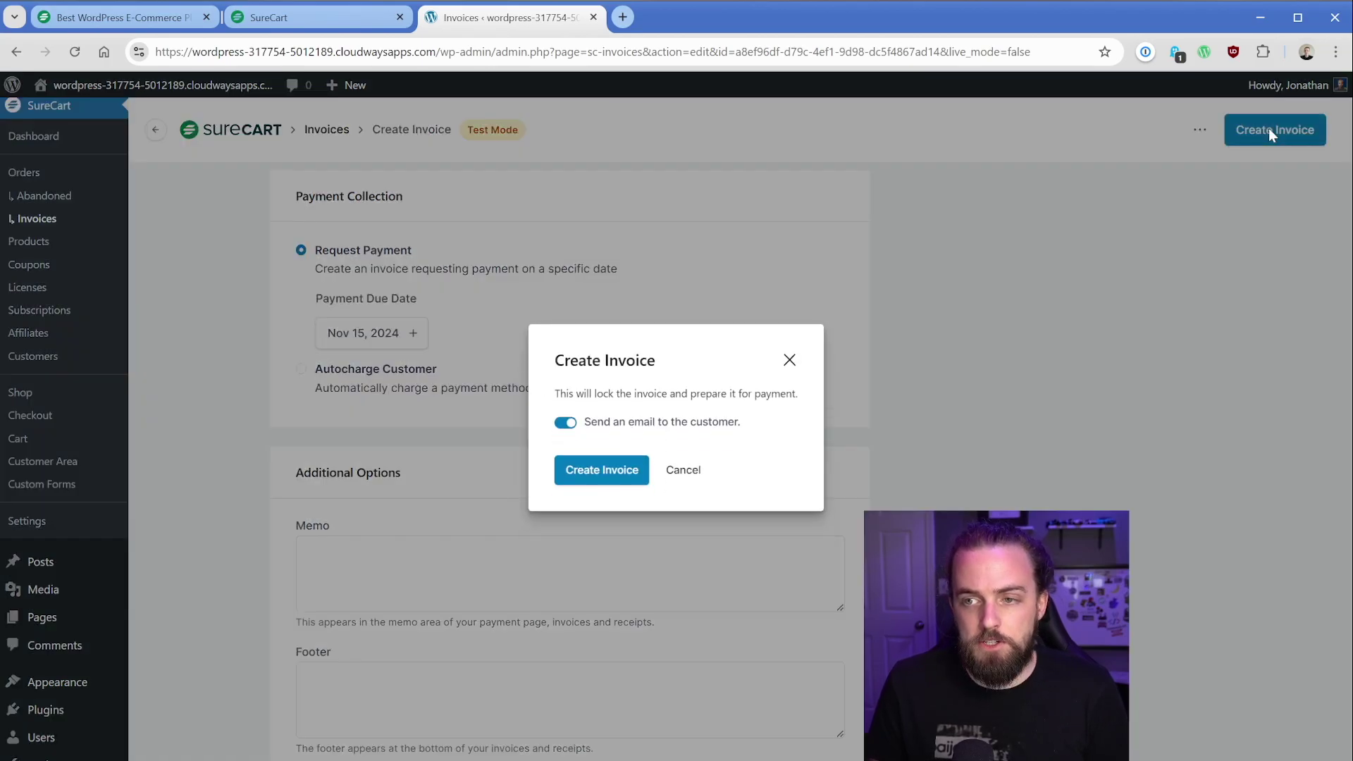
{"action": "left_click", "coordinate": [590, 472]}
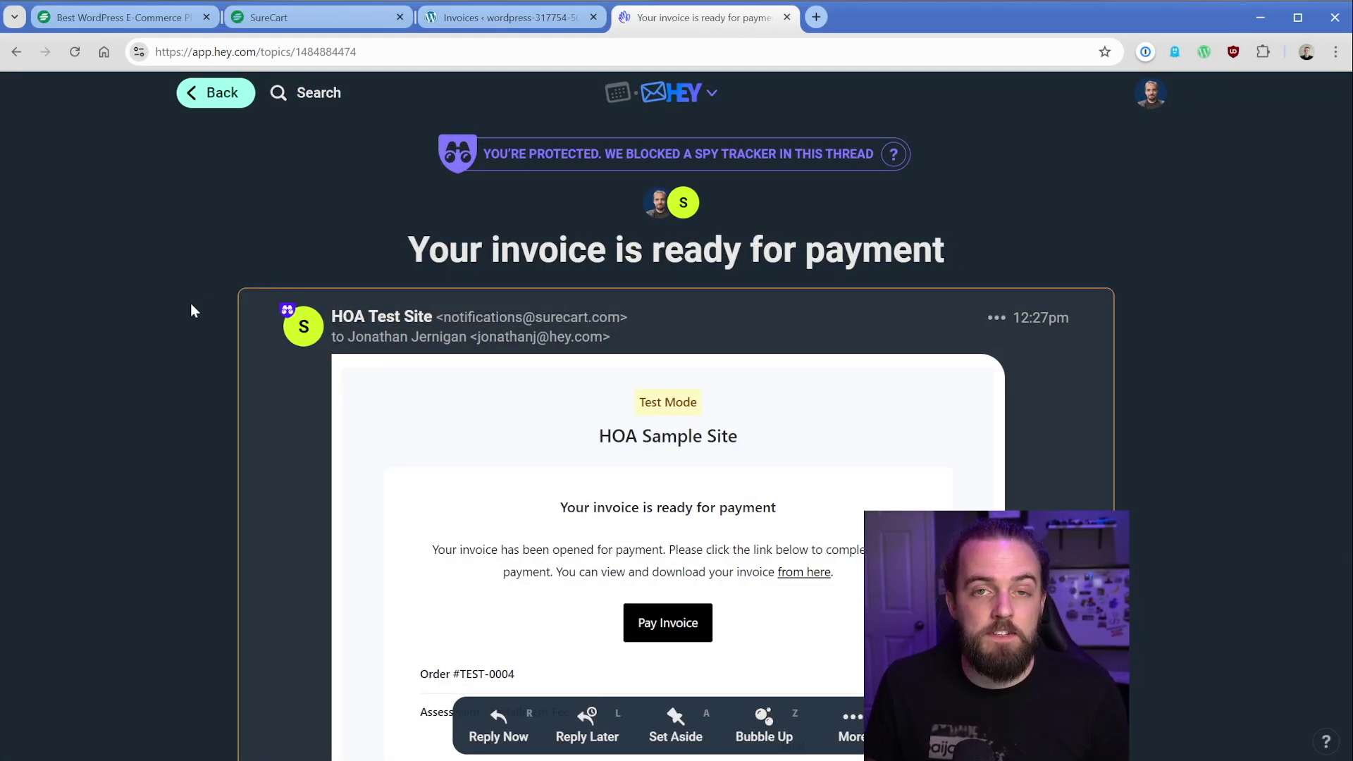
- Scroll the 'Your invoice is ready for payment' email and follow Pay Invoice to the checkout
{"action": "scroll", "coordinate": [193, 310], "scroll_direction": "down", "scroll_amount": 3}
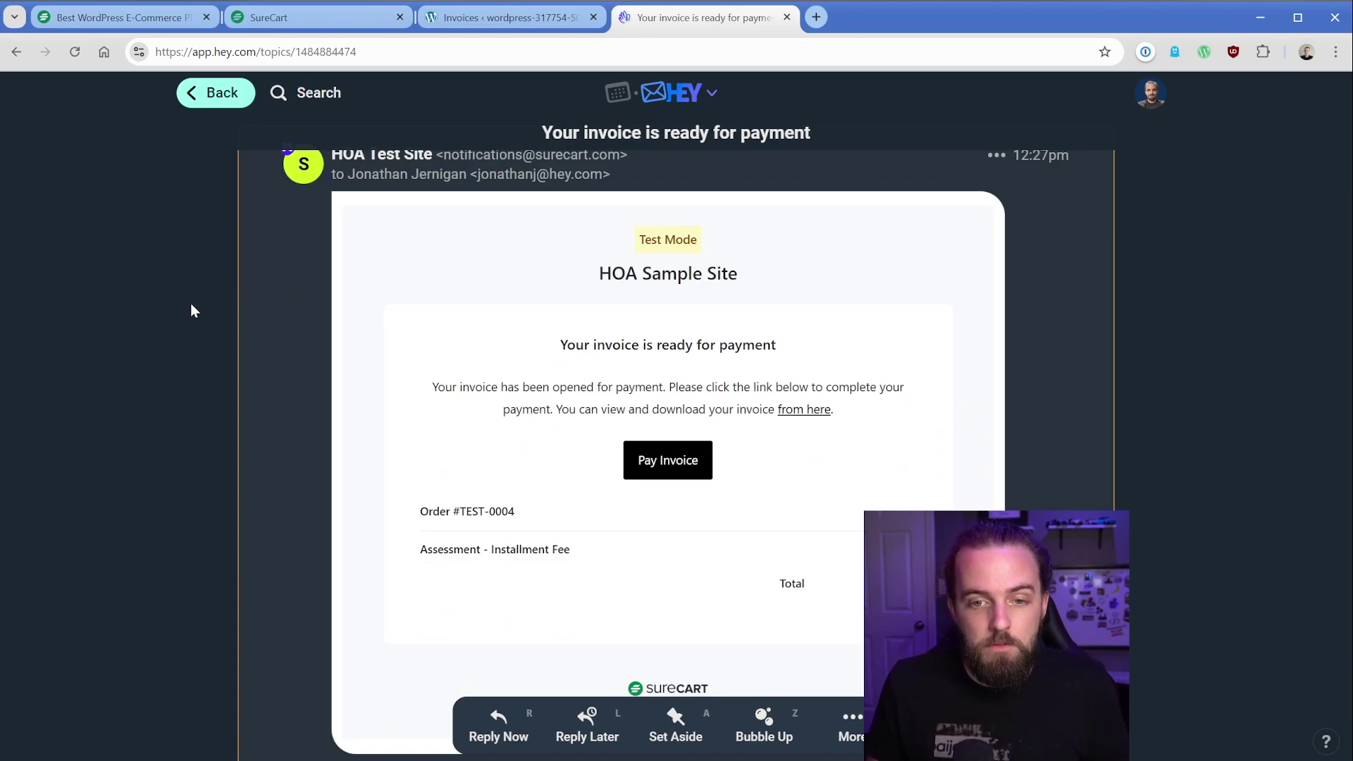
{"action": "scroll", "coordinate": [191, 310], "scroll_direction": "down", "scroll_amount": 2}
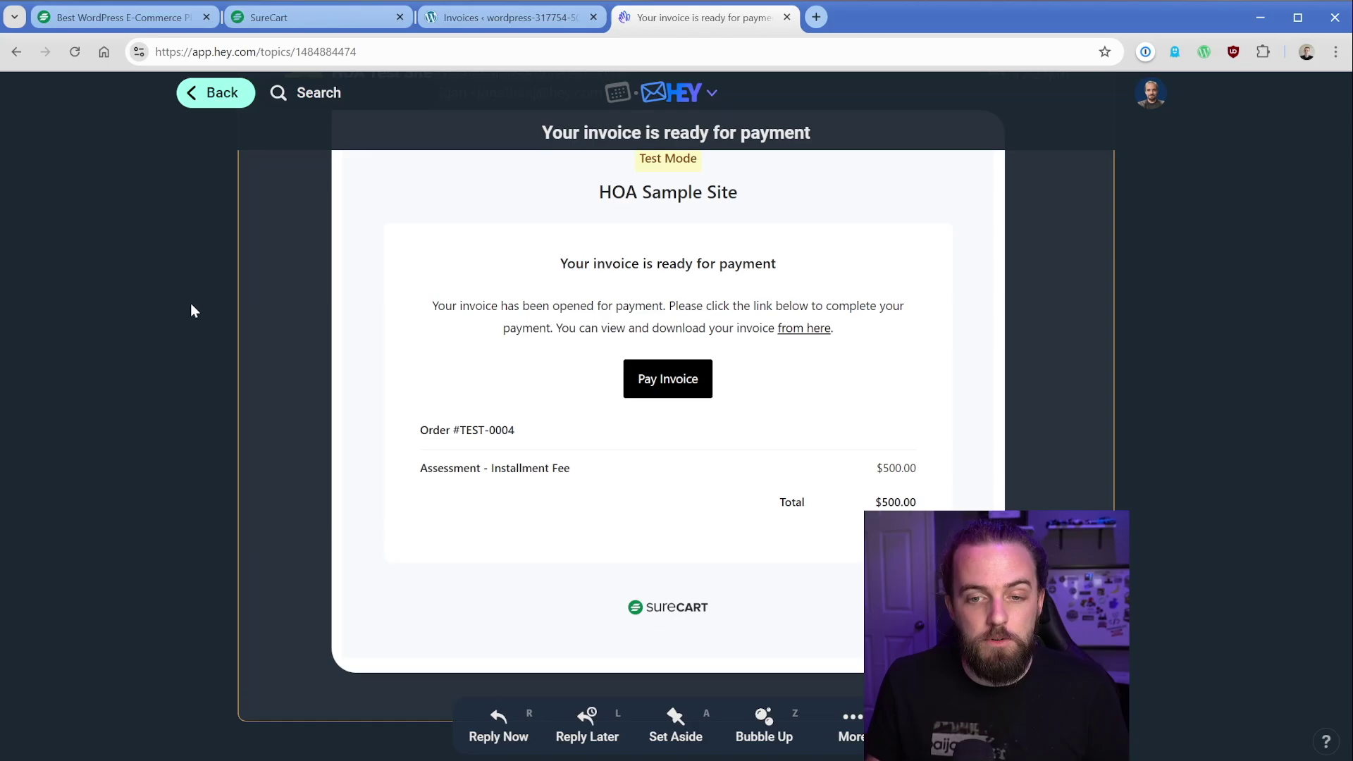
{"action": "left_click", "coordinate": [669, 381]}
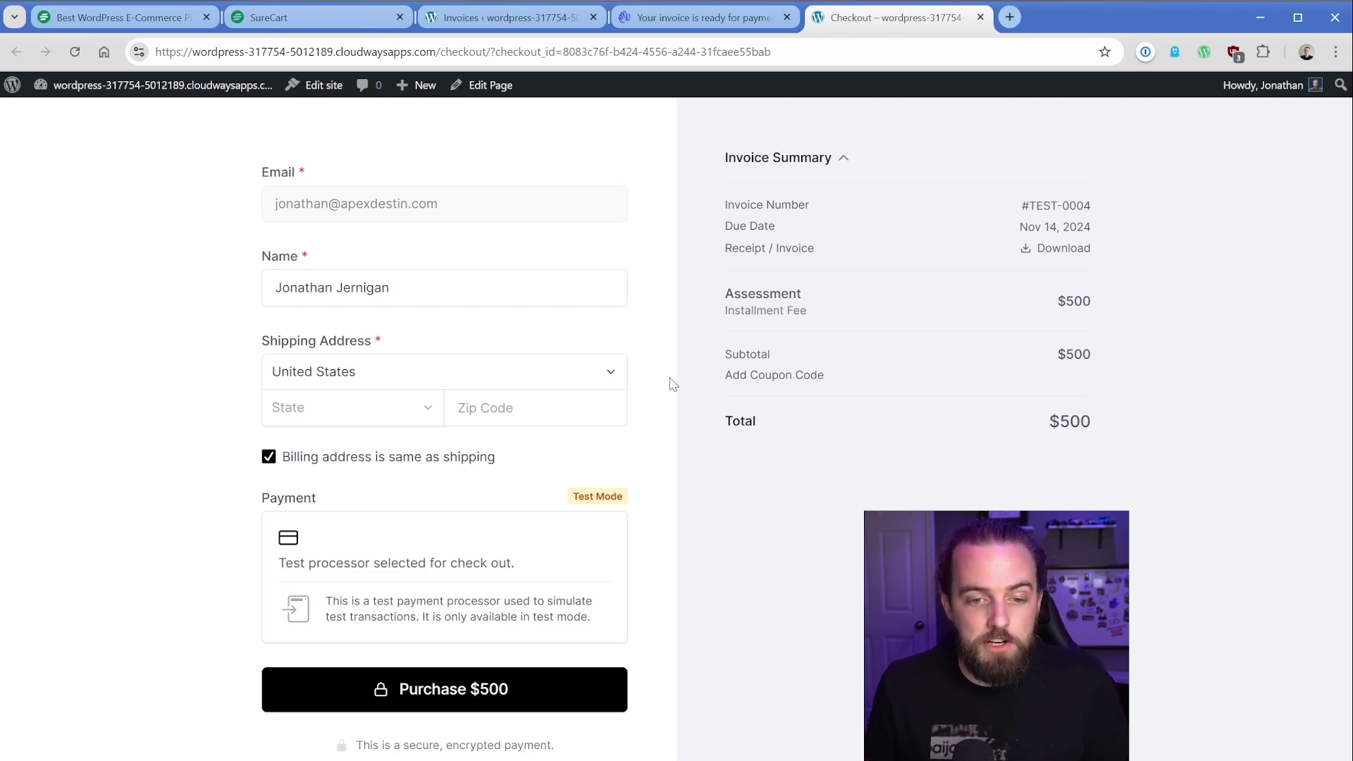
- Choose Florida as the shipping state, enter the zip code, and purchase the $500 Assessment
{"action": "left_click", "coordinate": [381, 408]}
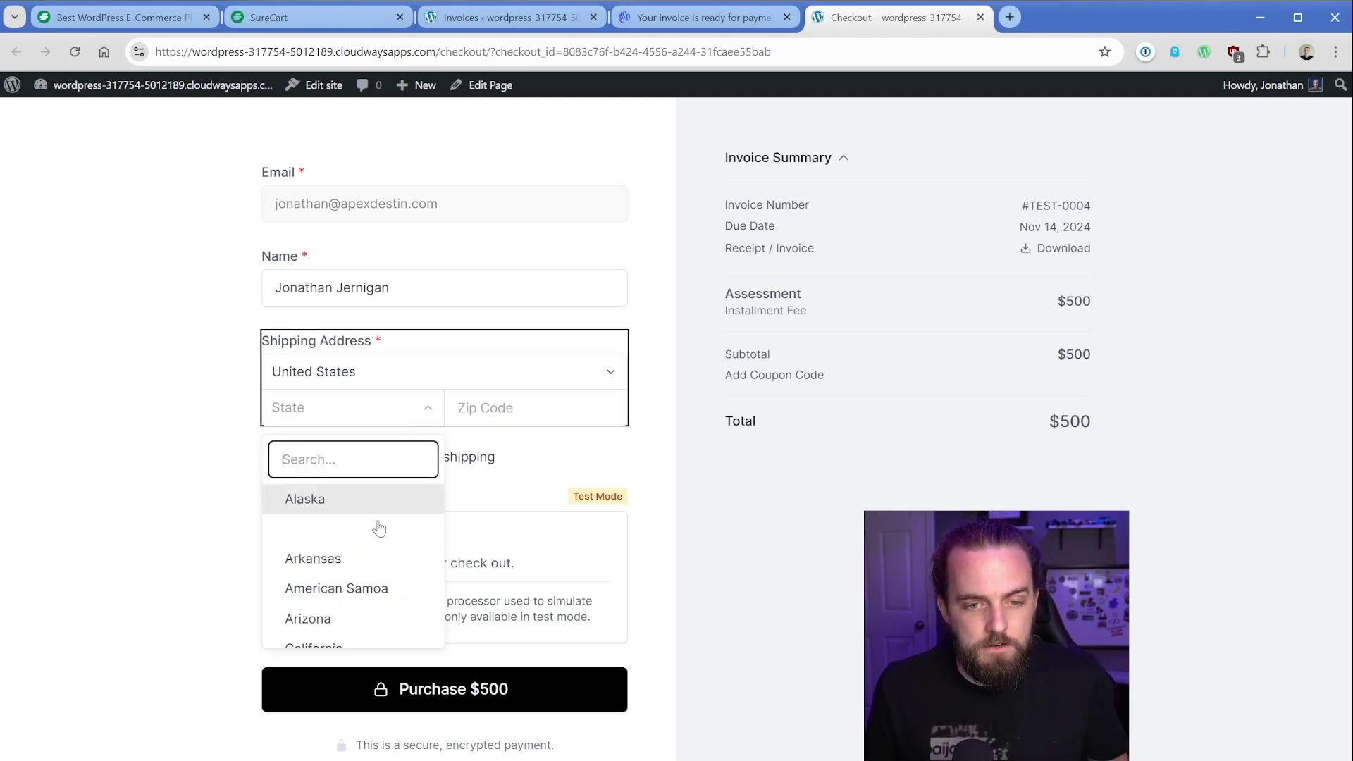
{"action": "scroll", "coordinate": [353, 595], "scroll_direction": "down", "scroll_amount": 3}
{"action": "left_click", "coordinate": [331, 635]}
{"action": "key", "text": "Tab"}
{"action": "type", "text": "32550"}
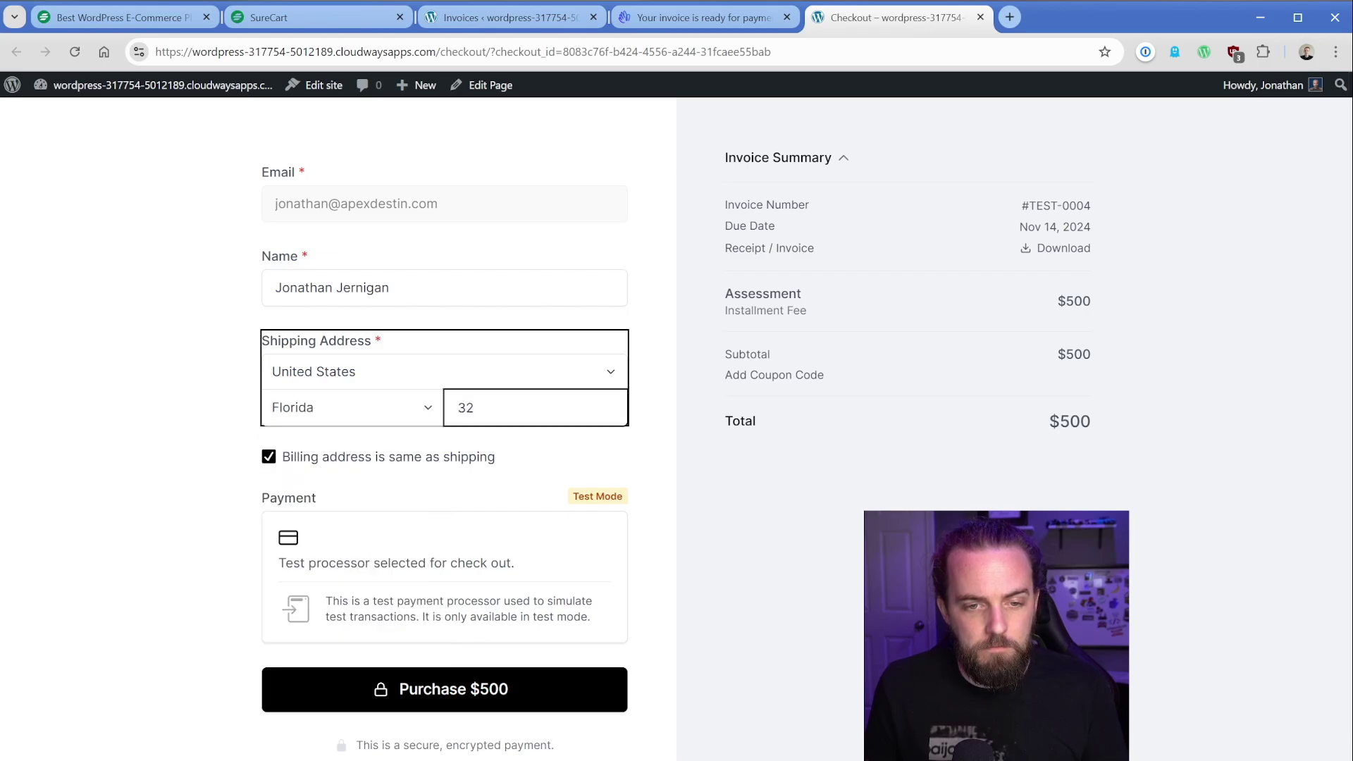
{"action": "left_click", "coordinate": [444, 689]}
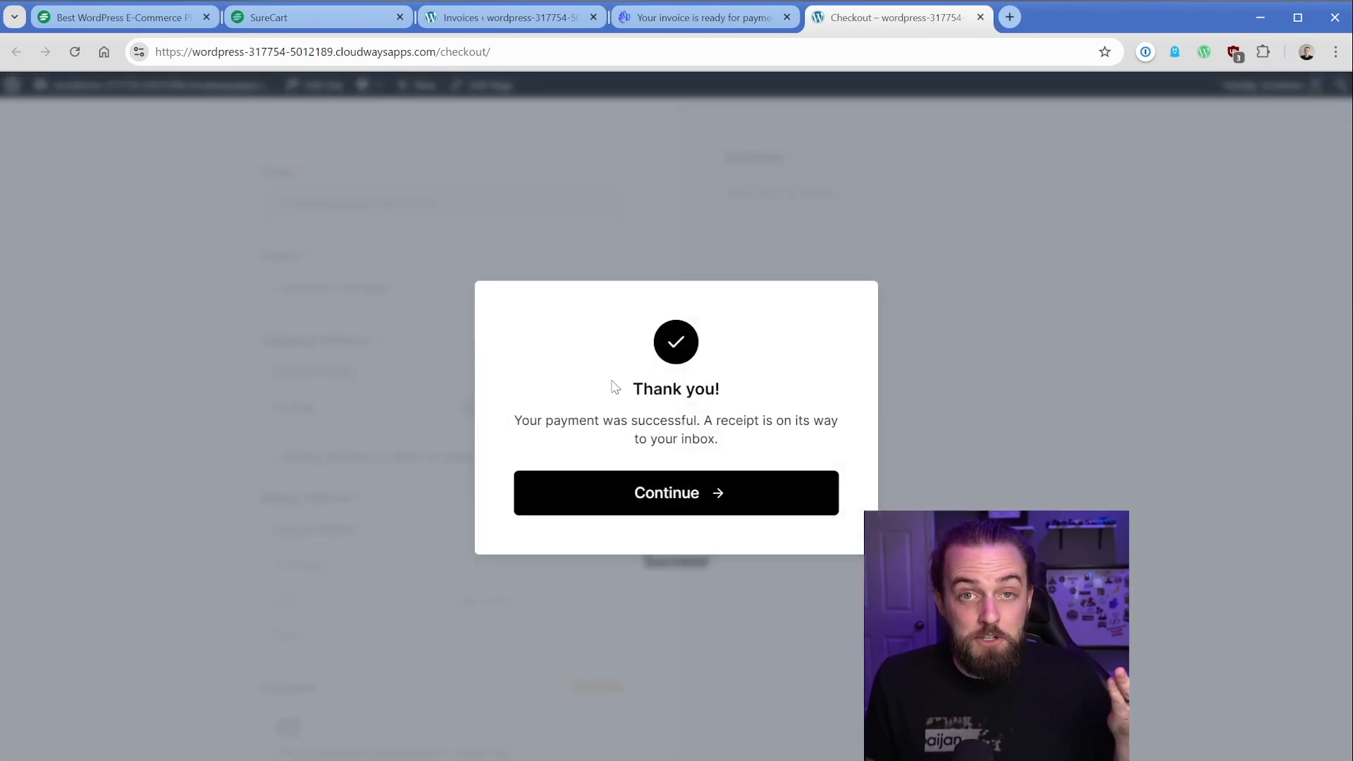
- Return to the Invoices admin tab and open the SureCart dashboard overview
{"action": "left_click", "coordinate": [486, 19]}
{"action": "scroll", "coordinate": [42, 308], "scroll_direction": "up", "scroll_amount": 3}
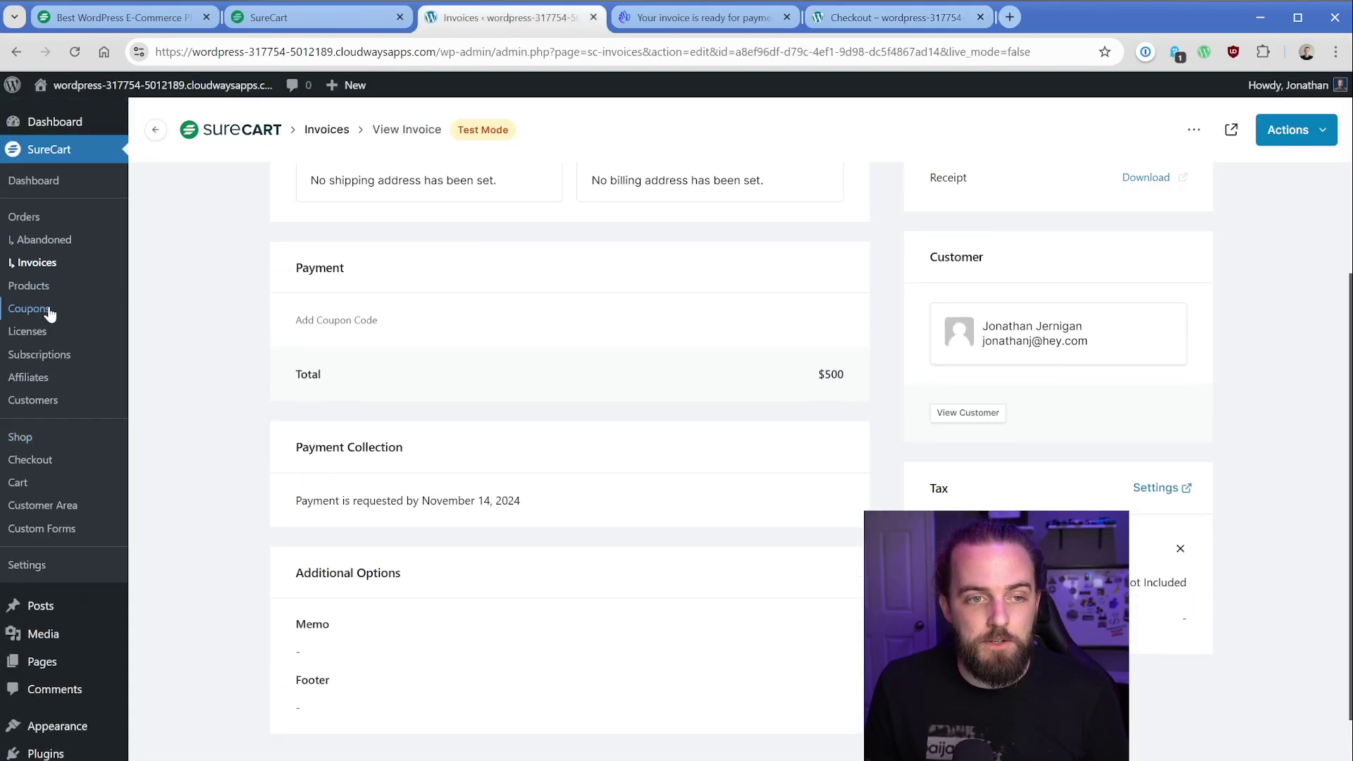
{"action": "left_click", "coordinate": [41, 183]}
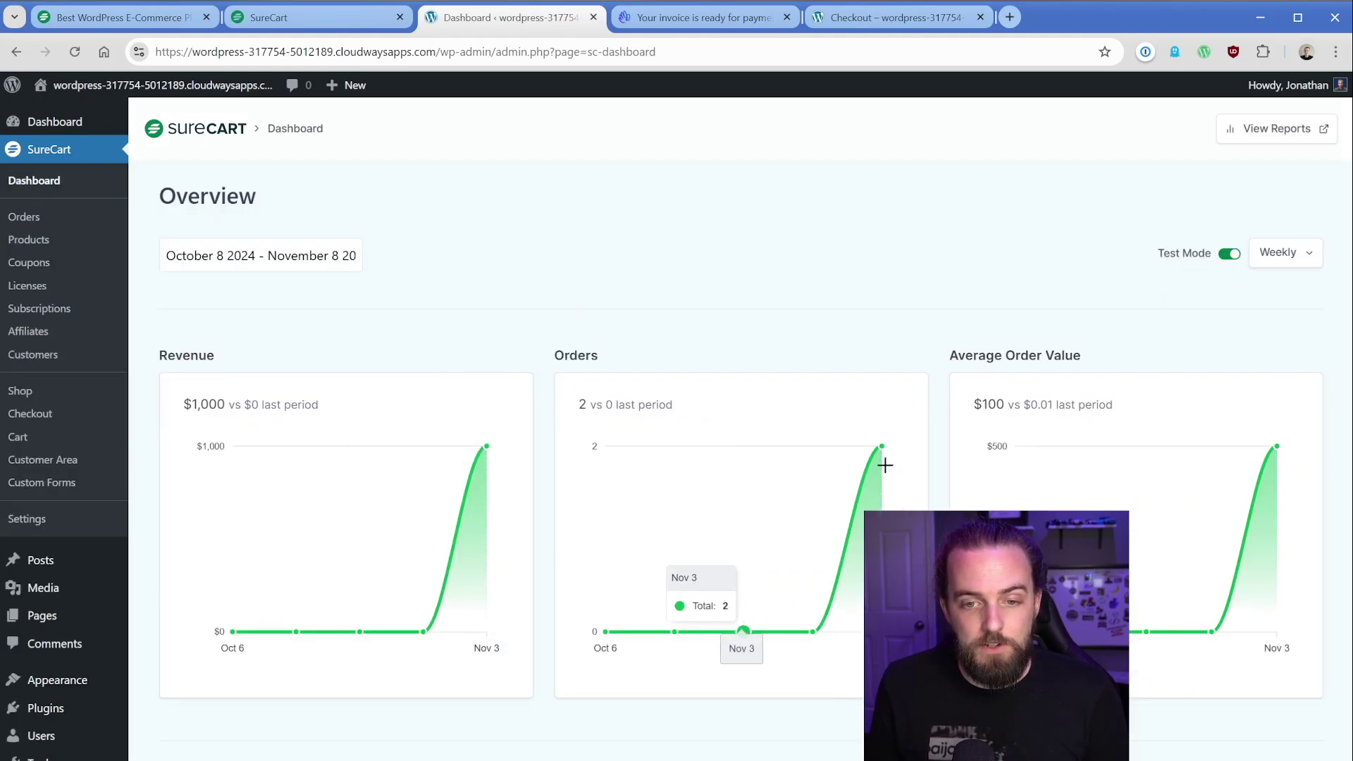
{"action": "mouse_move", "coordinate": [883, 448]}
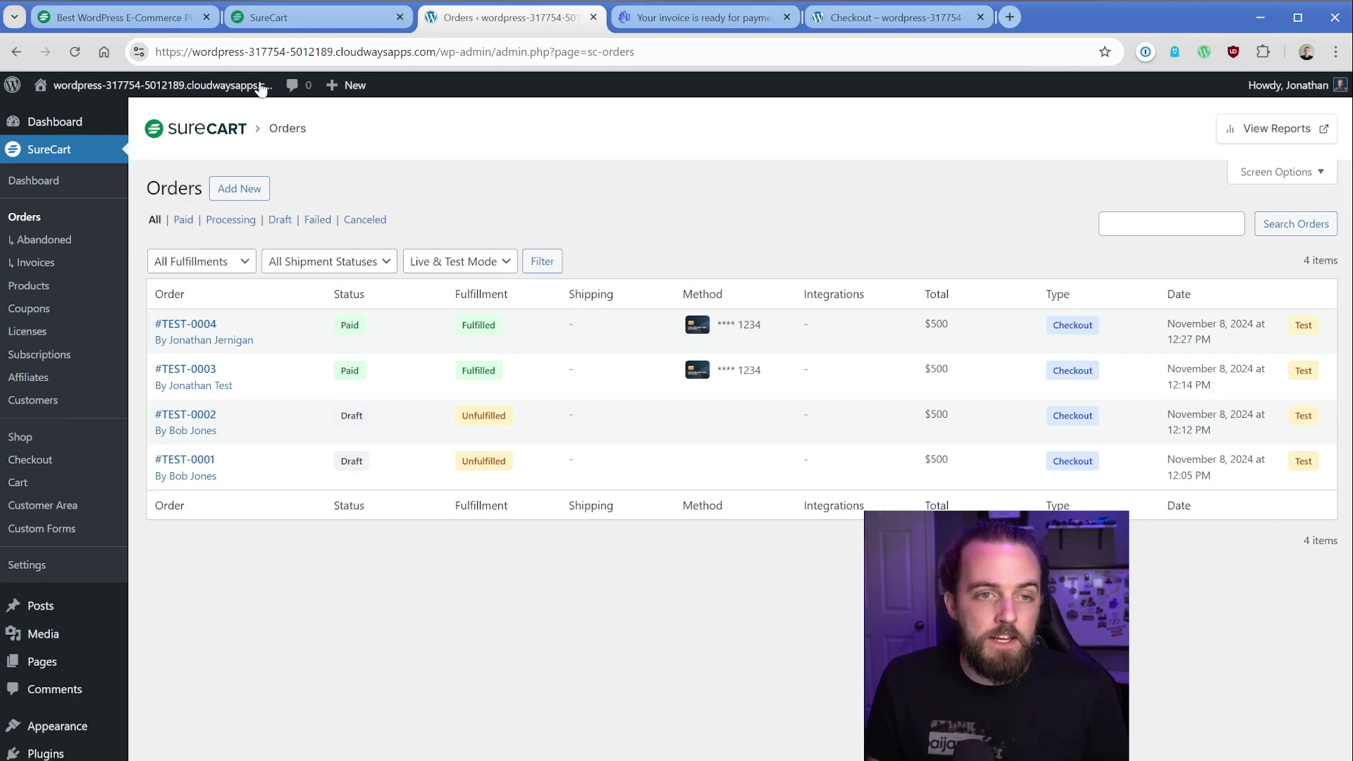
{"action": "left_click", "coordinate": [168, 21]}
{"action": "left_click", "coordinate": [922, 109]}
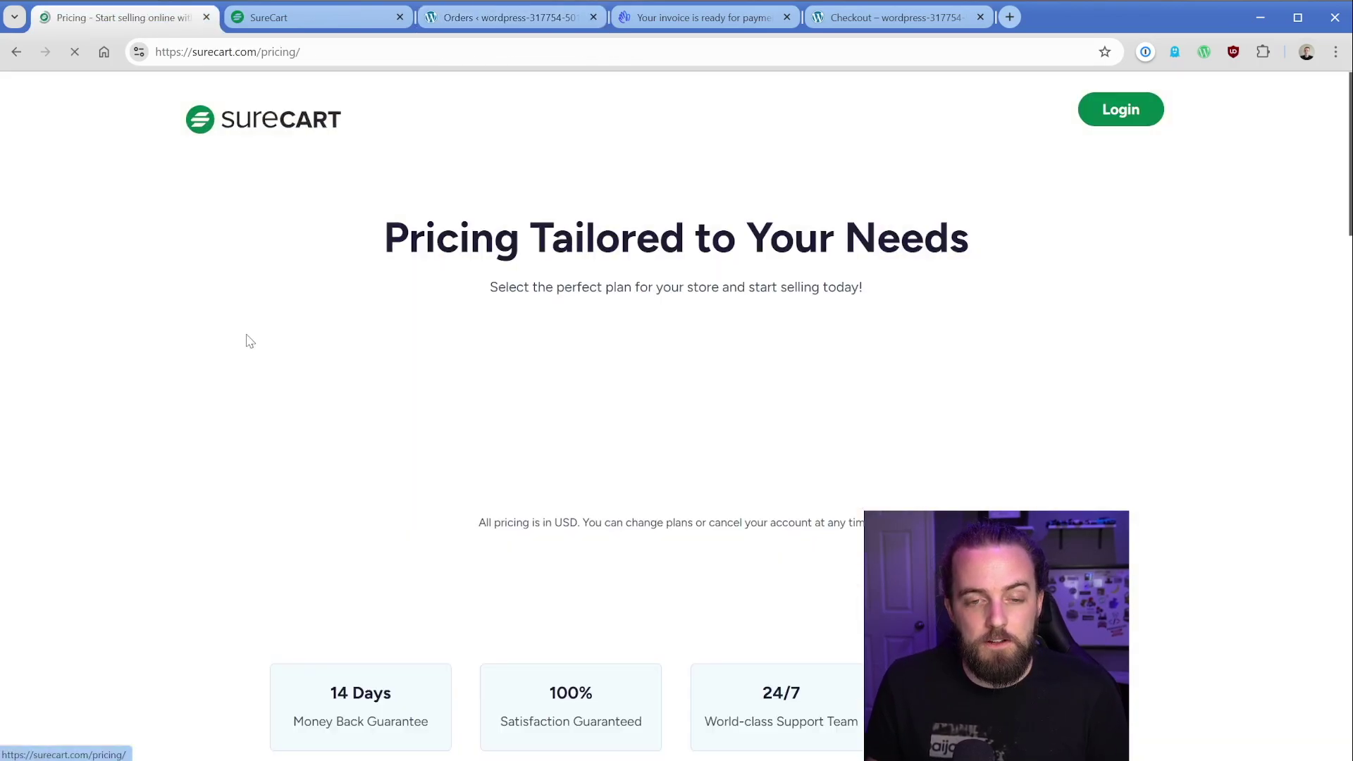
{"action": "scroll", "coordinate": [138, 353], "scroll_direction": "down", "scroll_amount": 3}
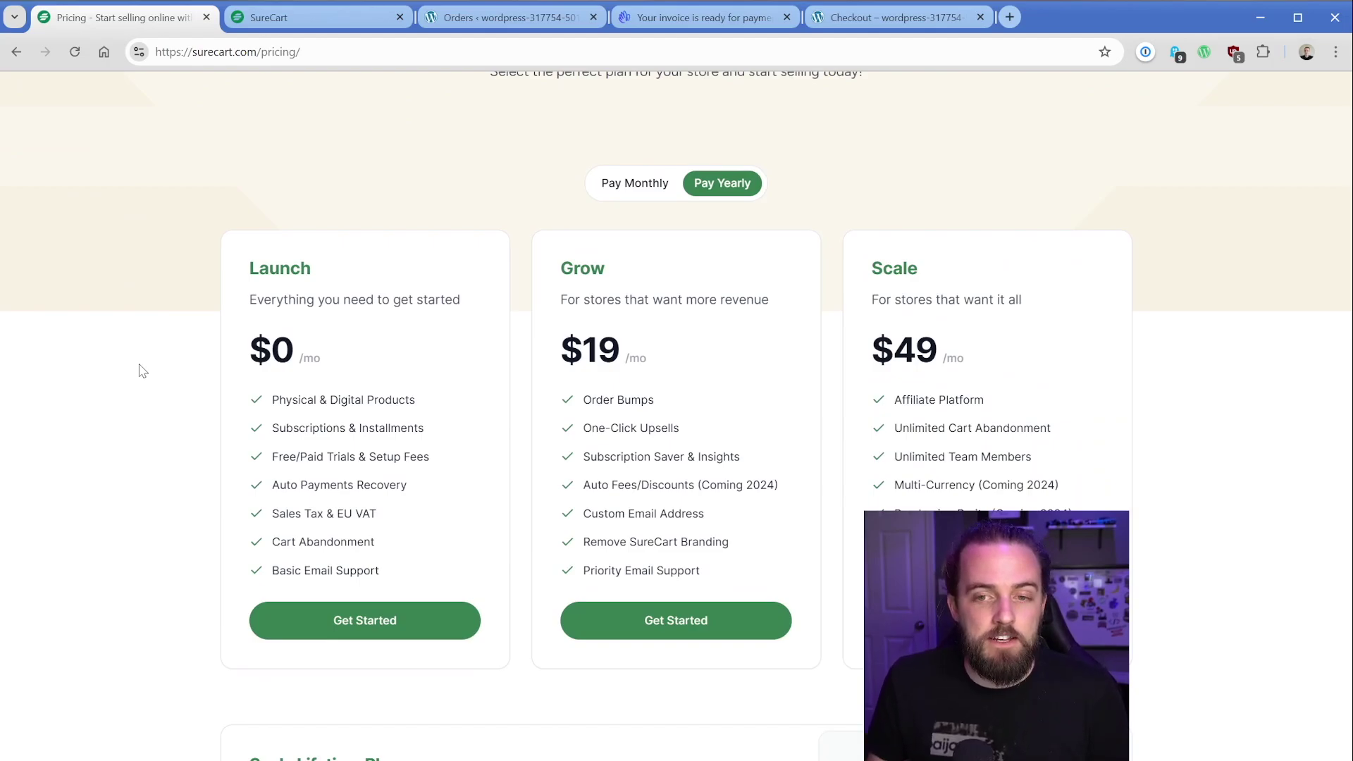
{"action": "scroll", "coordinate": [158, 381], "scroll_direction": "down", "scroll_amount": 7}
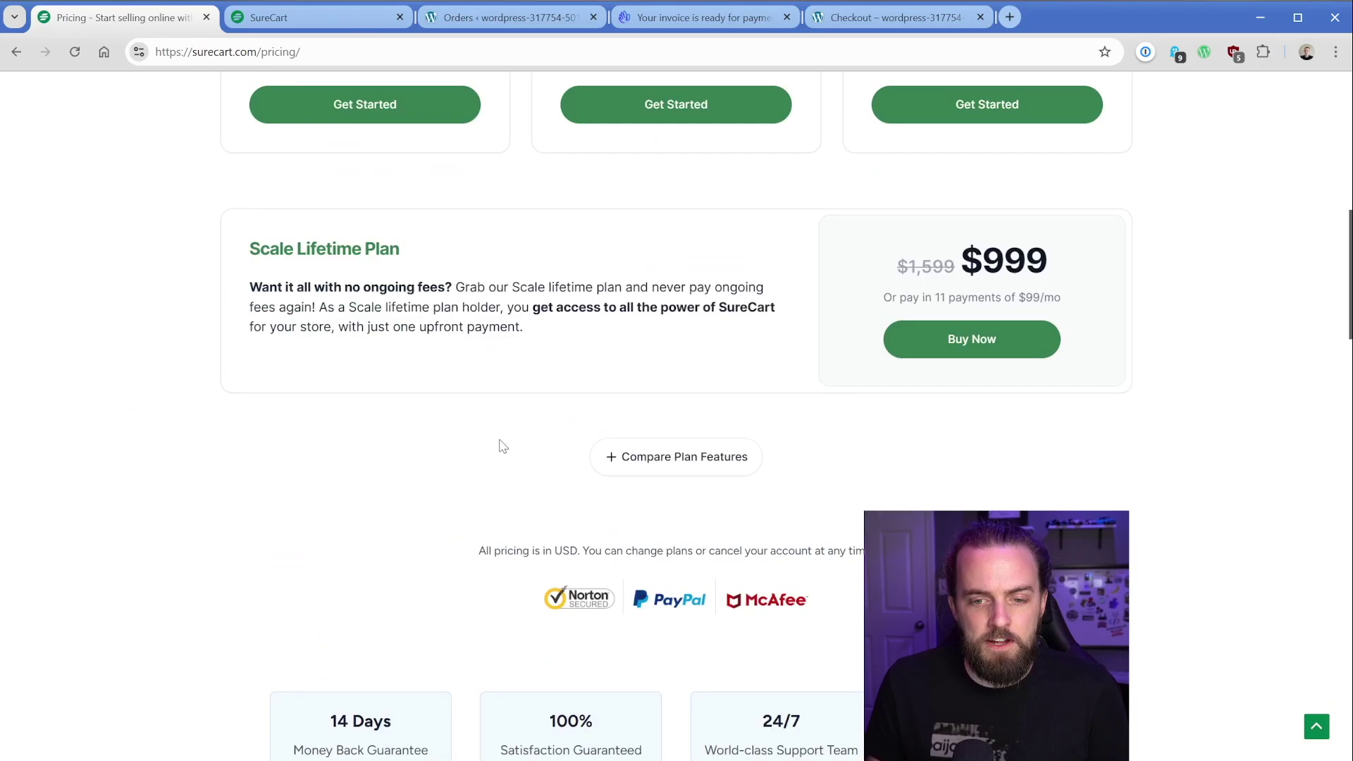
{"action": "left_click", "coordinate": [657, 456]}
{"action": "scroll", "coordinate": [489, 475], "scroll_direction": "down", "scroll_amount": 5}
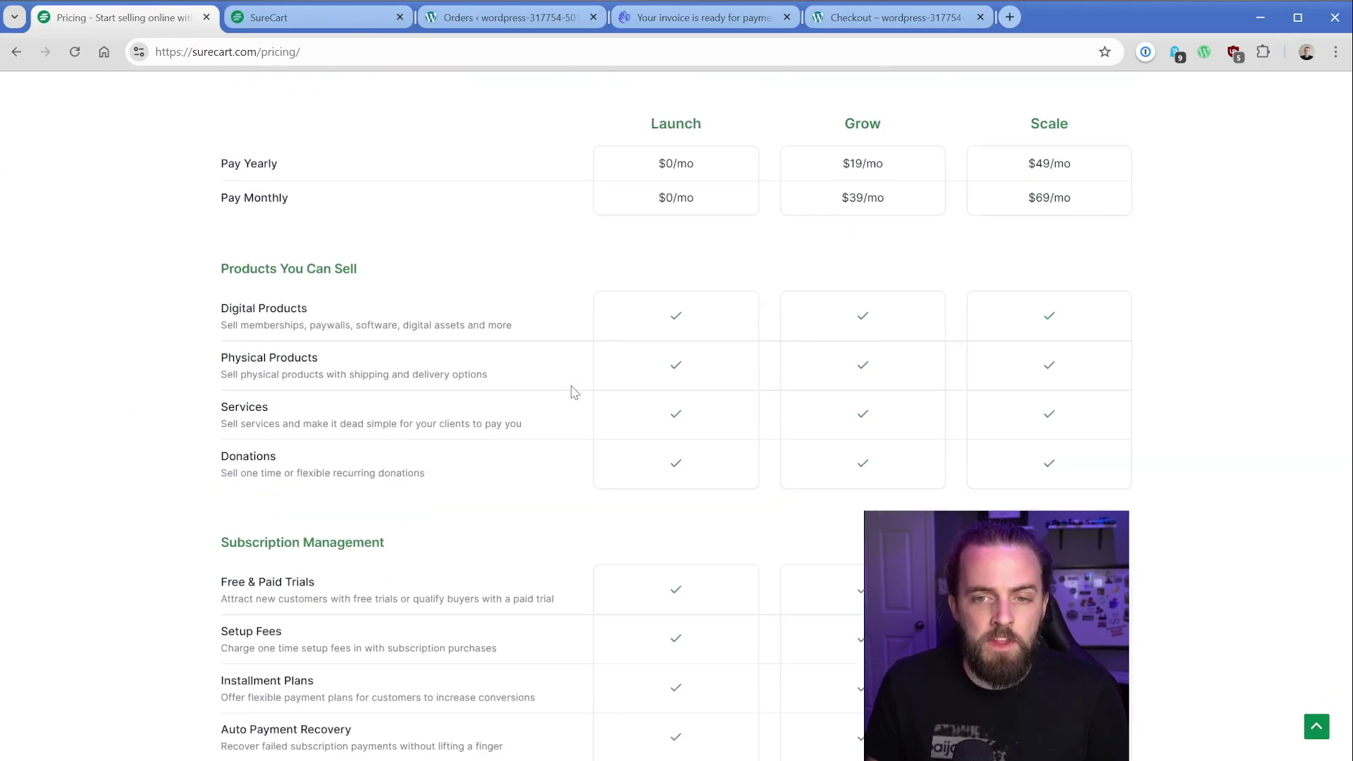
{"action": "scroll", "coordinate": [575, 393], "scroll_direction": "down", "scroll_amount": 5}
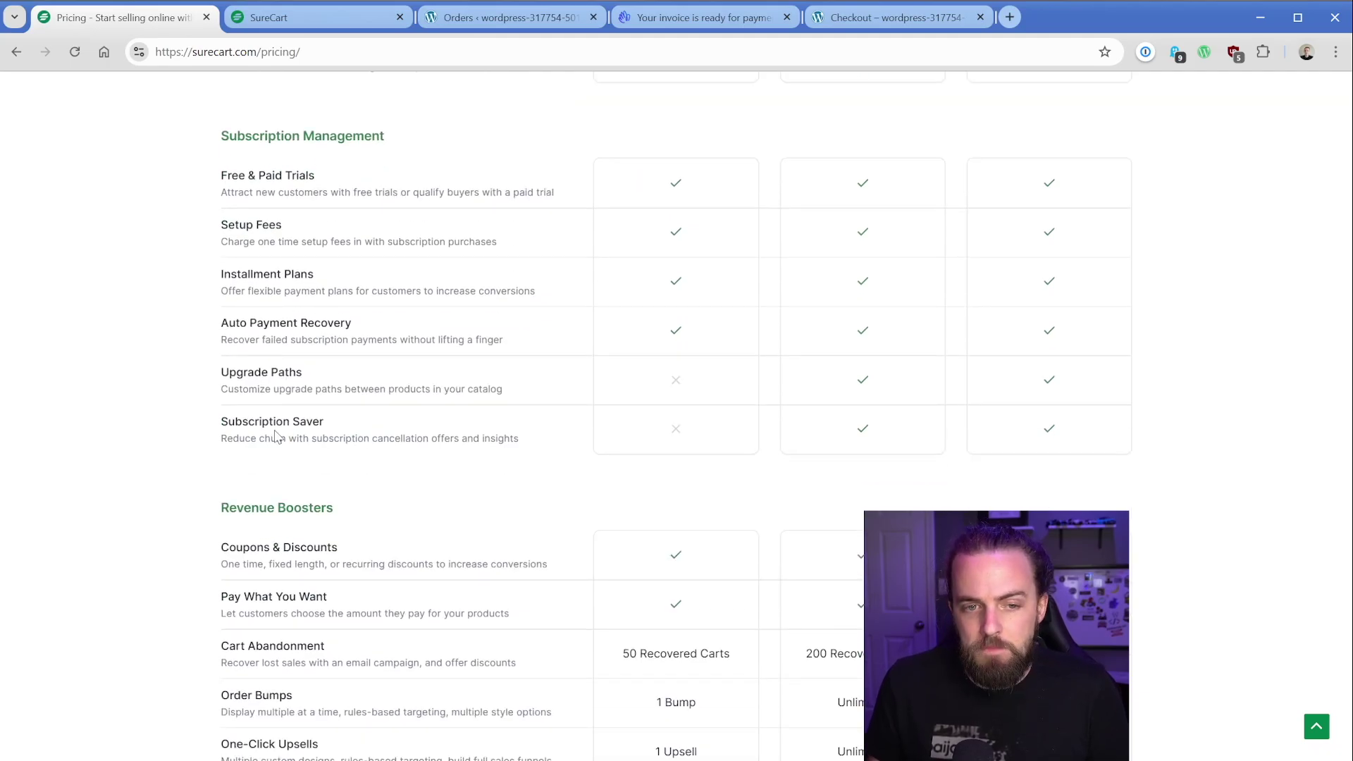
{"action": "scroll", "coordinate": [557, 407], "scroll_direction": "down", "scroll_amount": 5}
{"action": "scroll", "coordinate": [559, 429], "scroll_direction": "up", "scroll_amount": 4}
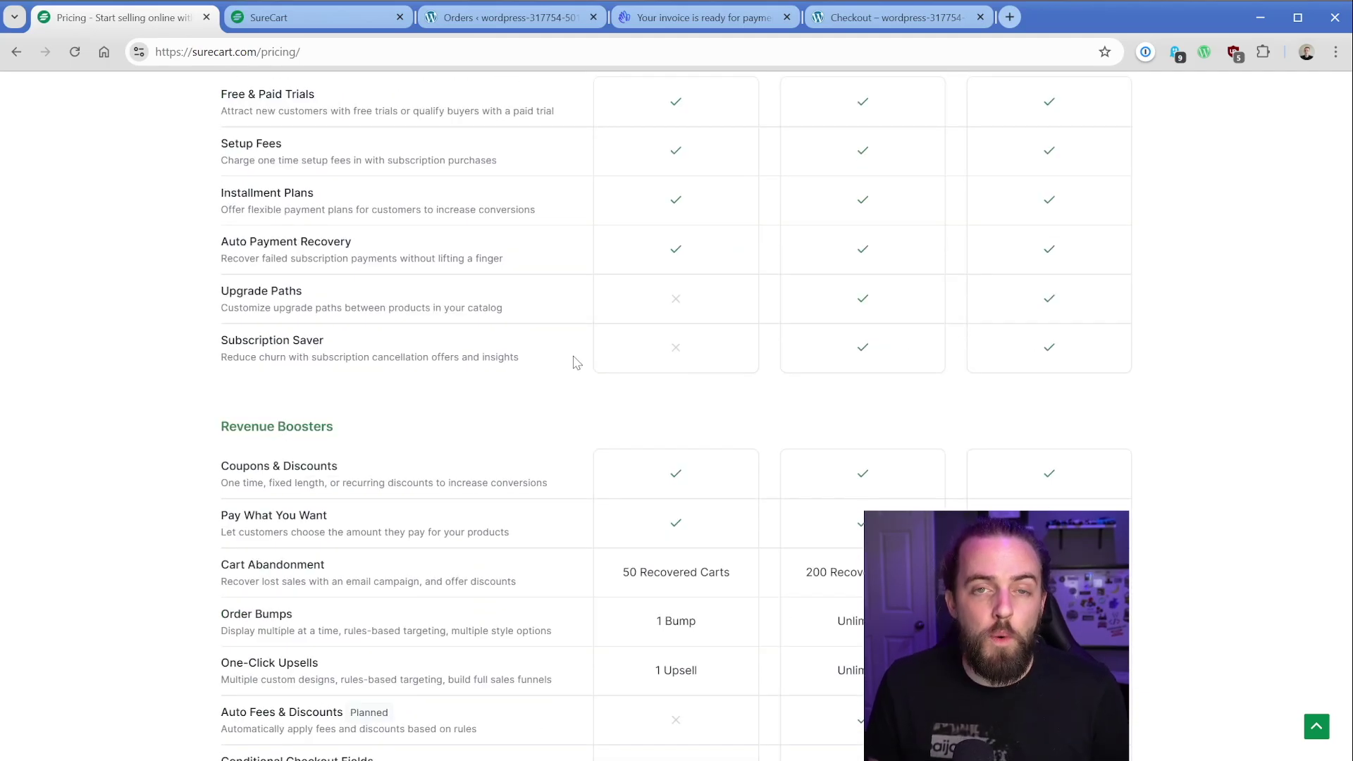
{"action": "scroll", "coordinate": [571, 359], "scroll_direction": "down", "scroll_amount": 1}
{"action": "scroll", "coordinate": [575, 362], "scroll_direction": "down", "scroll_amount": 3}
{"action": "scroll", "coordinate": [574, 362], "scroll_direction": "down", "scroll_amount": 5}
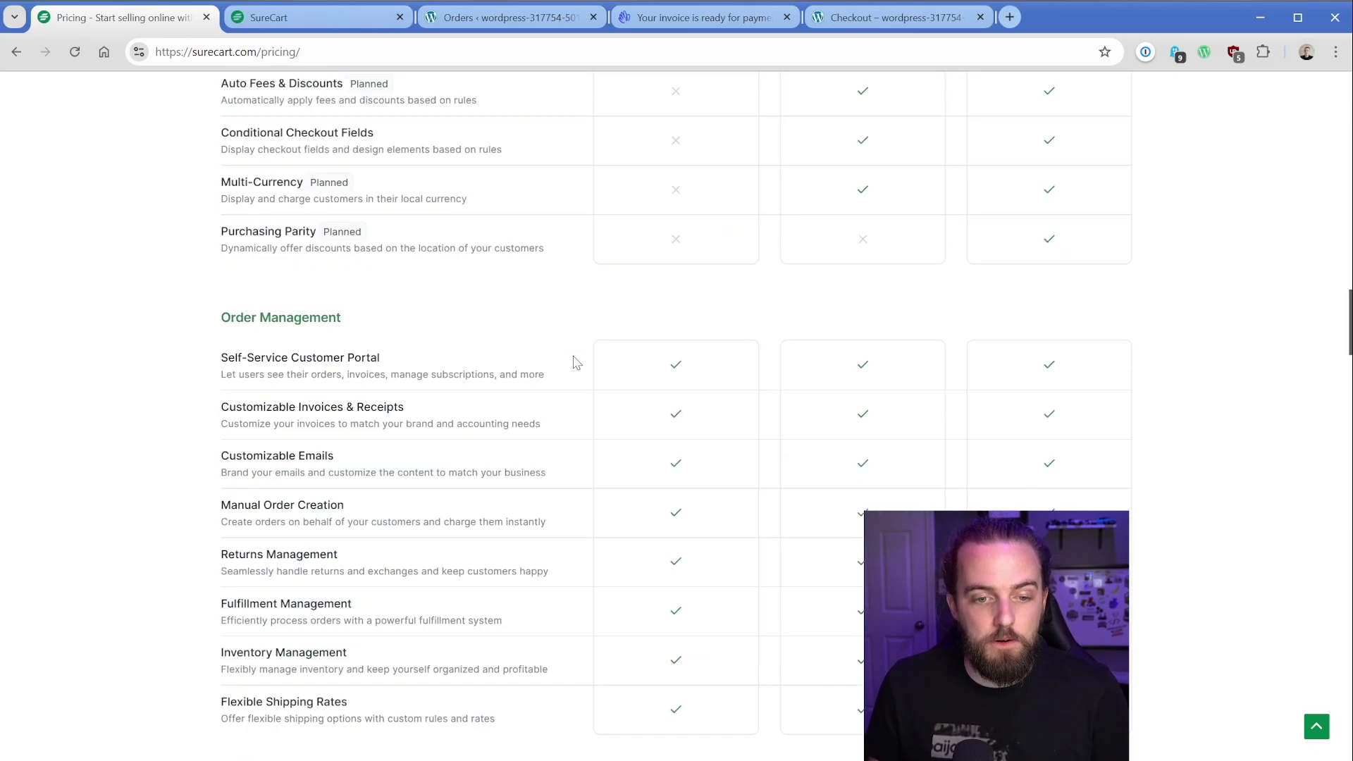
{"action": "scroll", "coordinate": [576, 363], "scroll_direction": "down", "scroll_amount": 10}
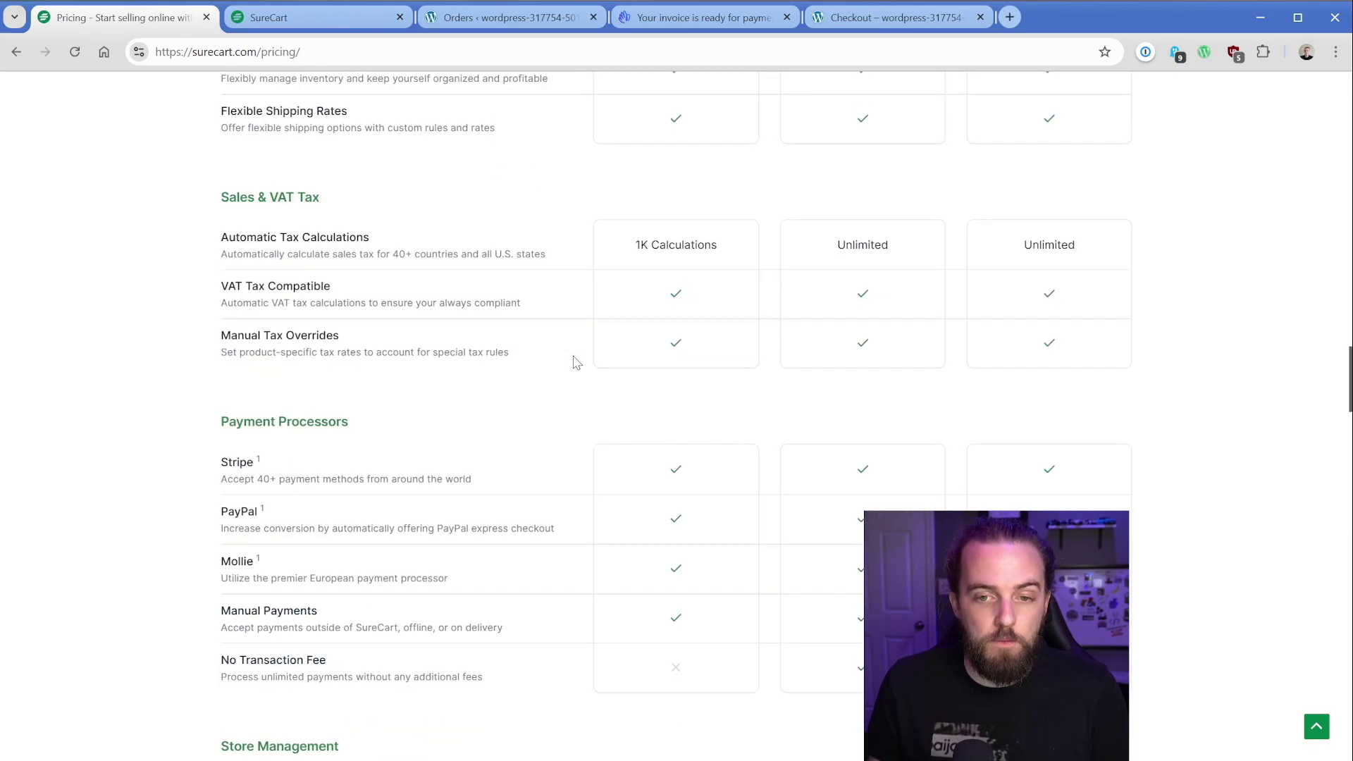
{"action": "scroll", "coordinate": [576, 444], "scroll_direction": "down", "scroll_amount": 5}
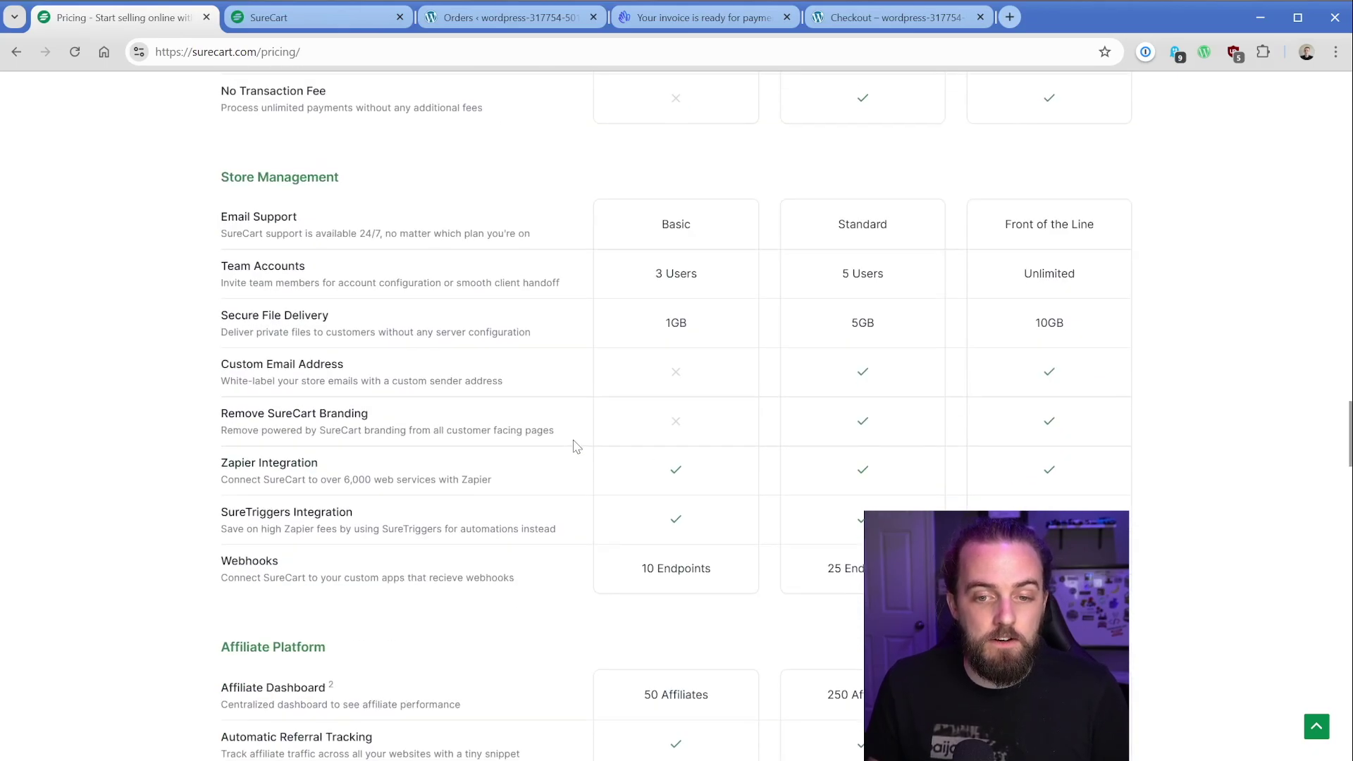
{"action": "scroll", "coordinate": [582, 555], "scroll_direction": "up", "scroll_amount": 20}
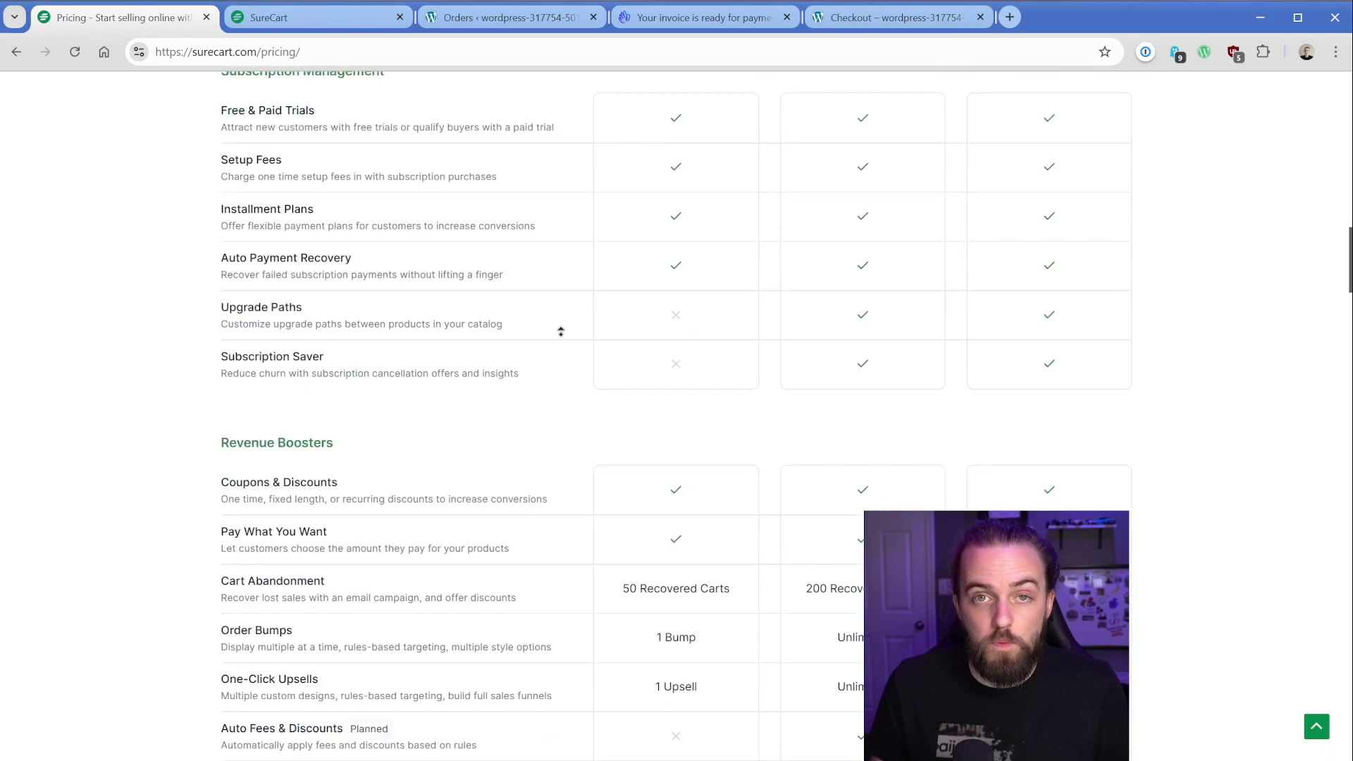
{"action": "left_click", "coordinate": [498, 18]}
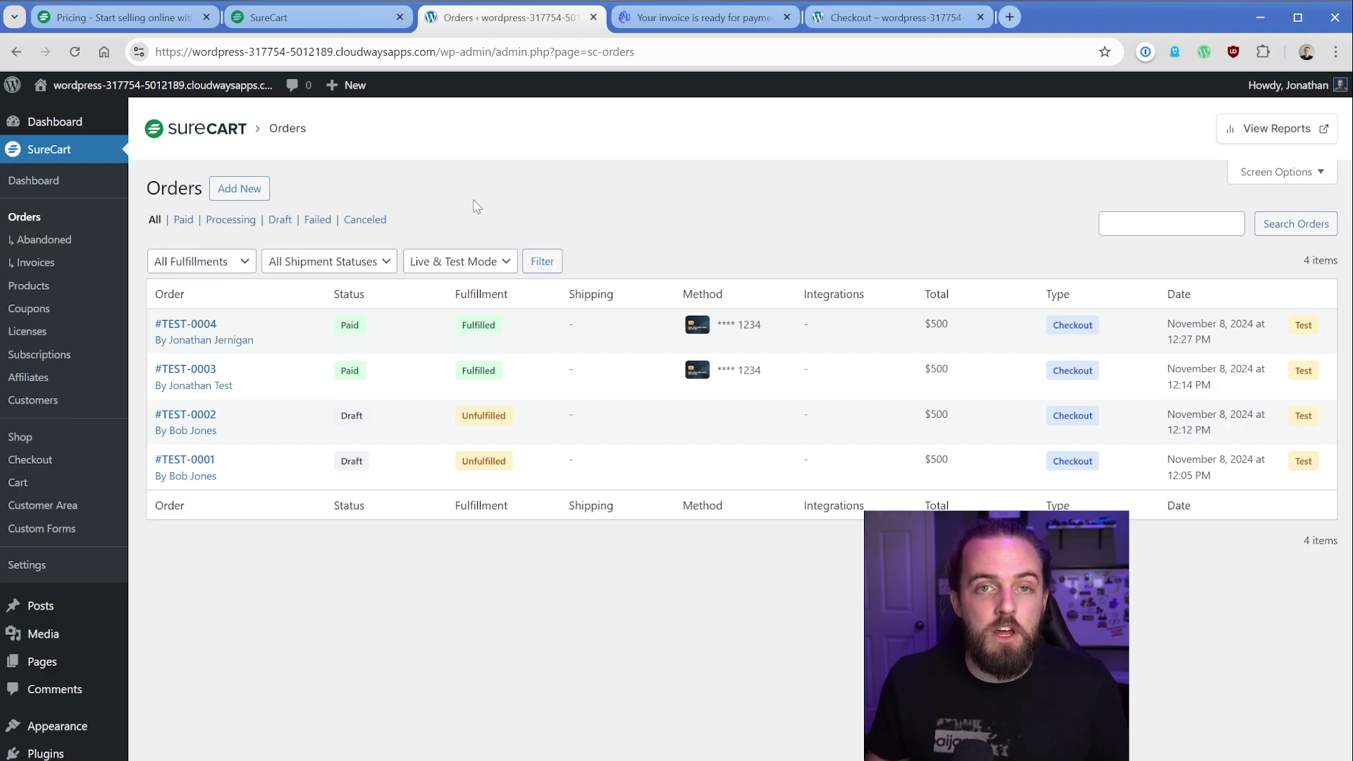
- Switch back to the SureCart pricing page listing Launch at $0/mo and Grow at $19/mo
{"action": "key", "text": "ctrl+1"}
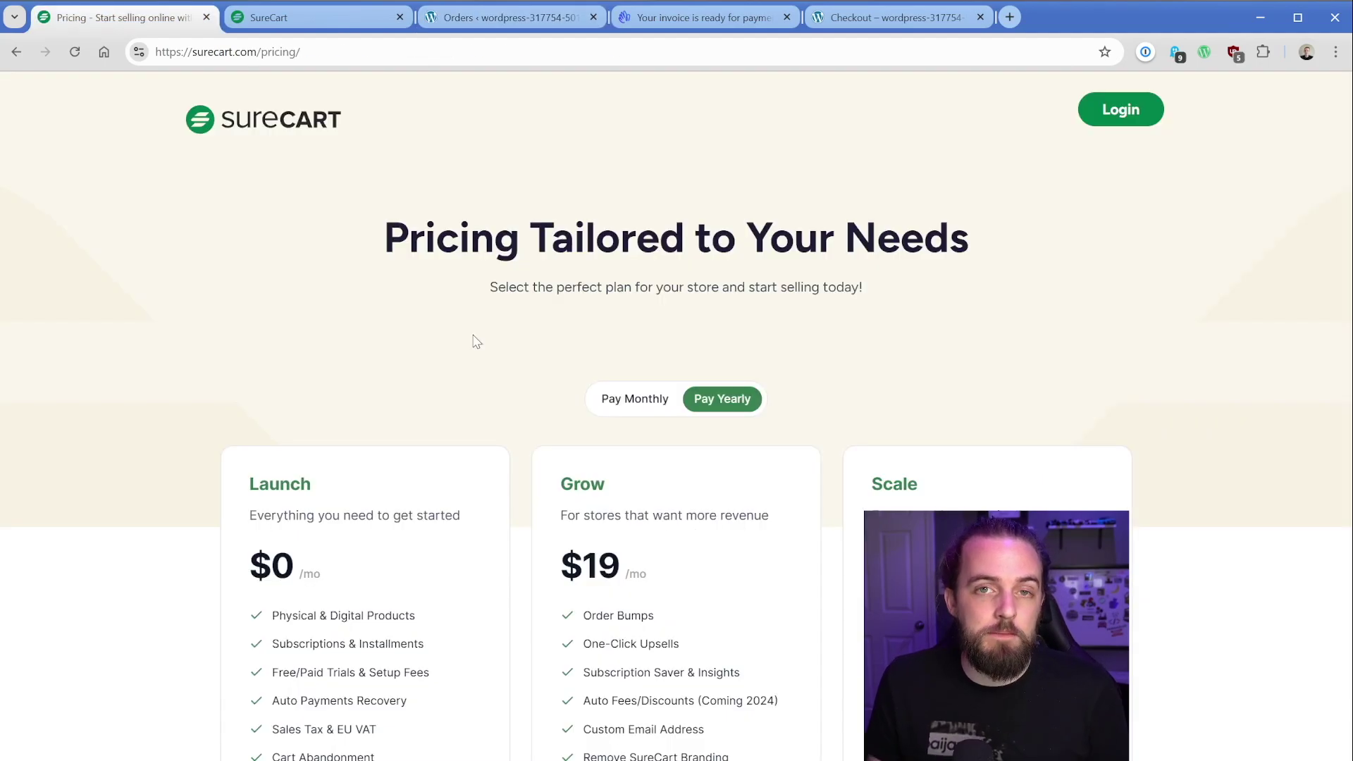